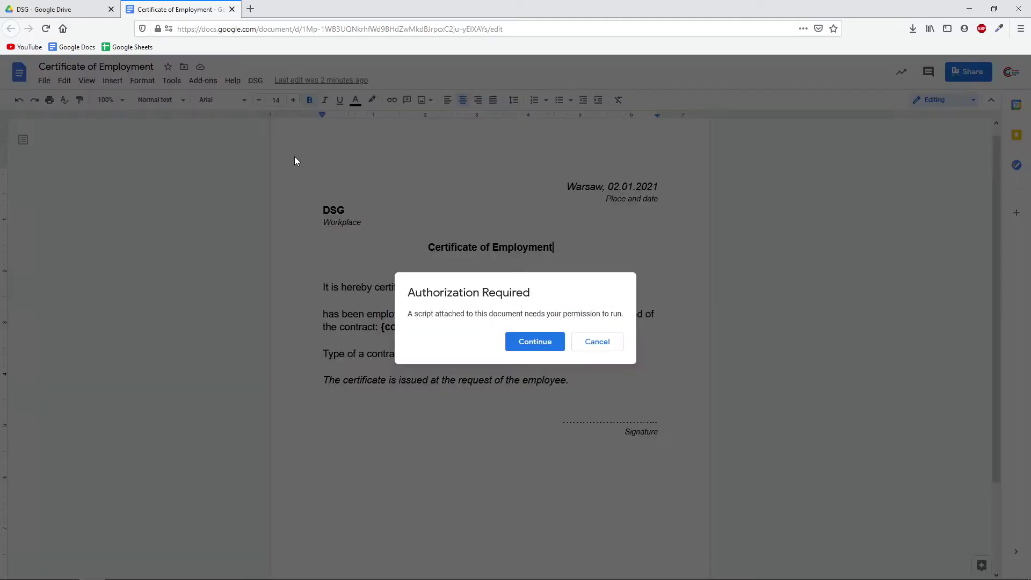
Authorize Docs Sheets Generator with the administrator account, granting the requested permissions, and open the DSG add-on for the certificate
click(527, 345)
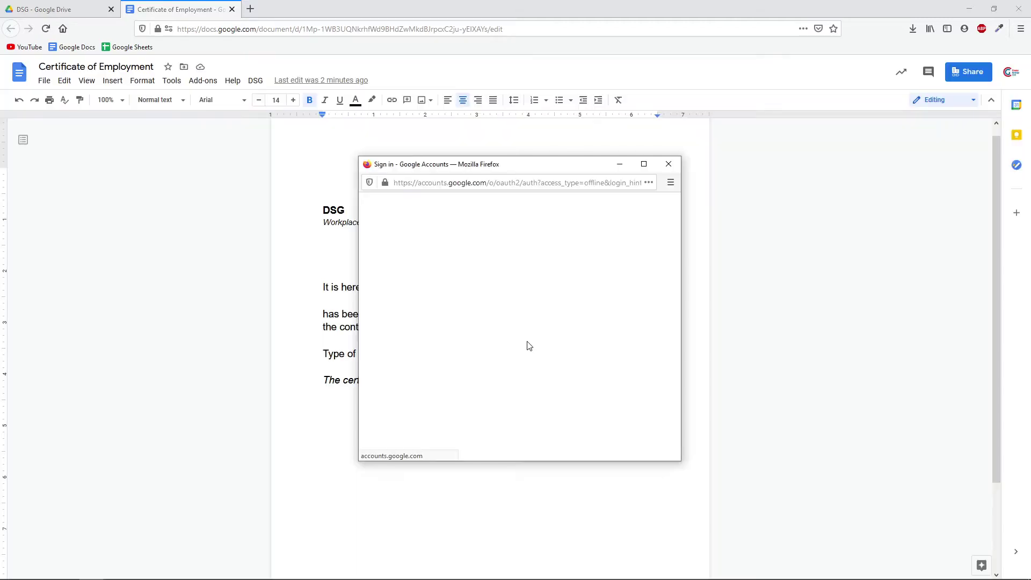
click(645, 164)
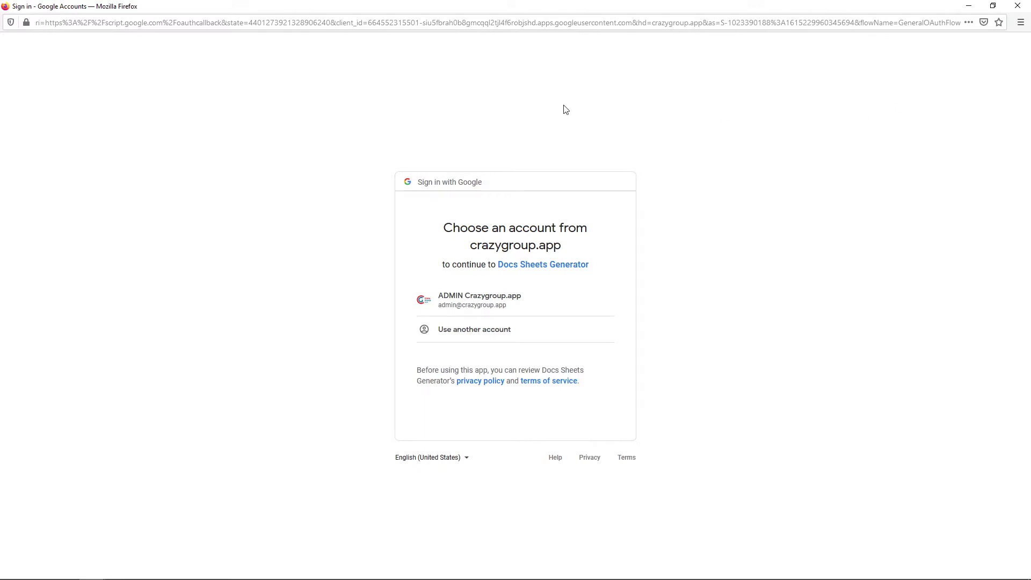
drag(336, 23, 419, 23)
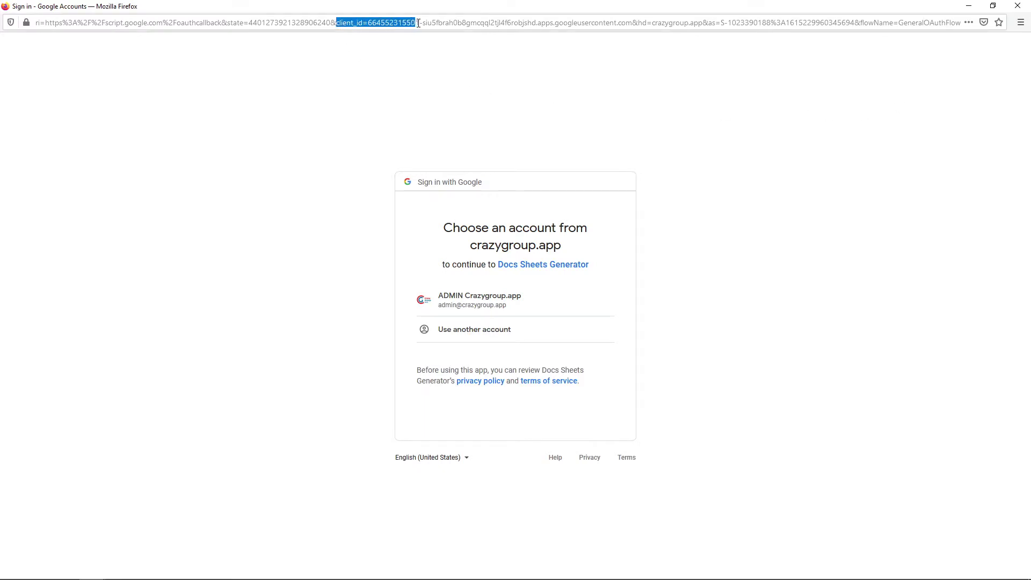
click(462, 297)
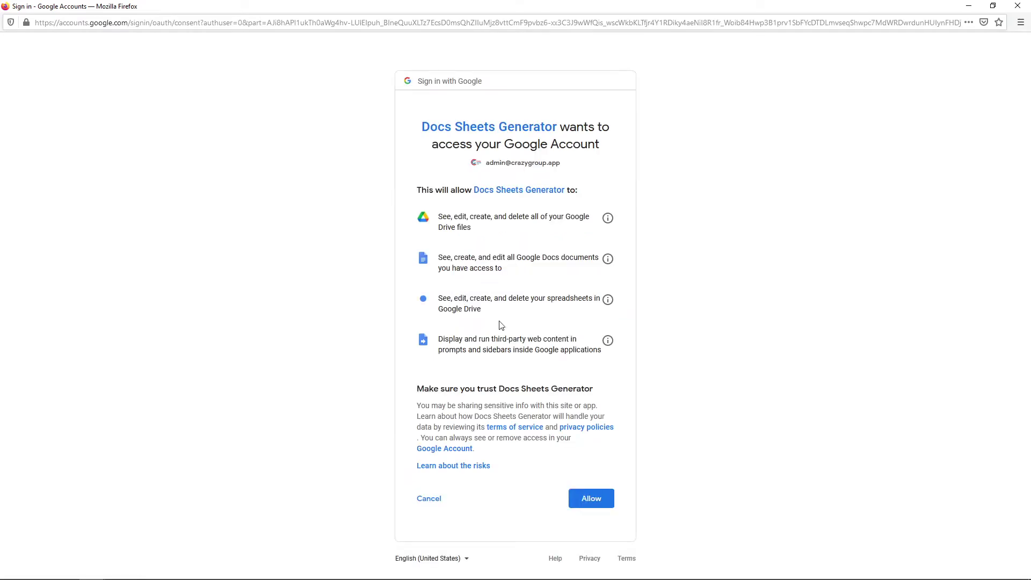
click(592, 498)
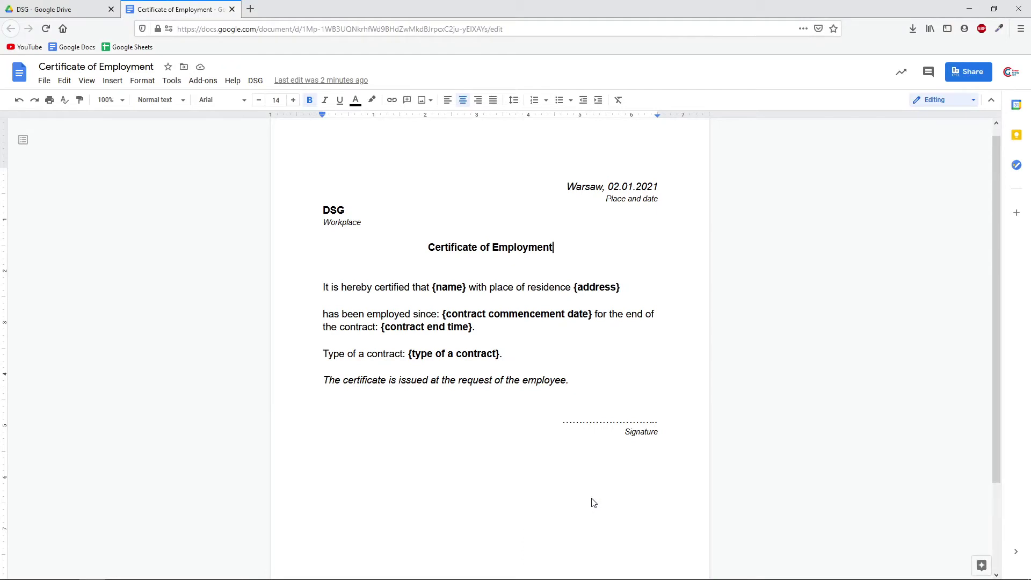
click(256, 81)
click(268, 102)
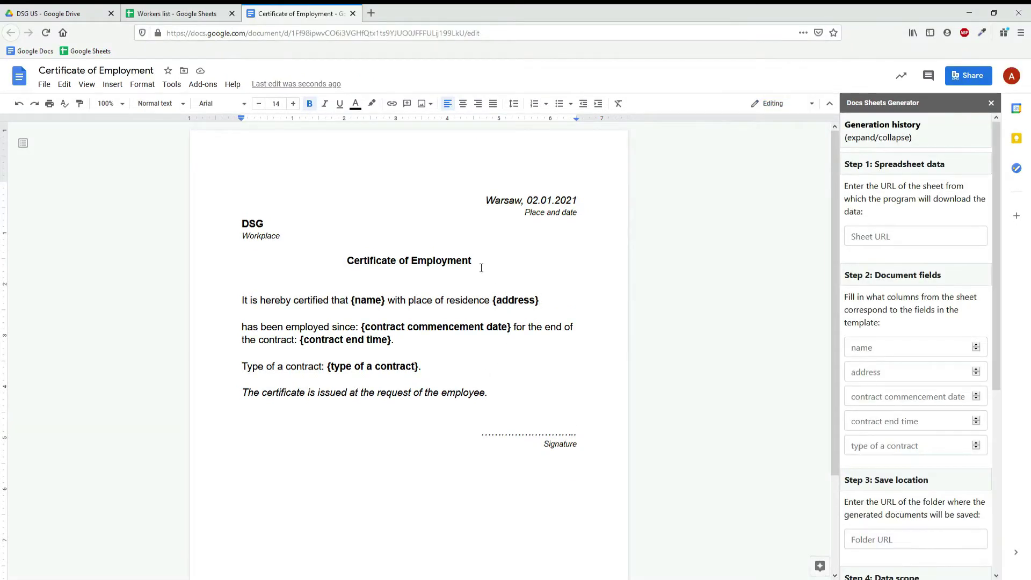
Replace the {name} placeholder in the certificate with the first worker's name copied from the Workers list spreadsheet
drag(481, 268, 355, 261)
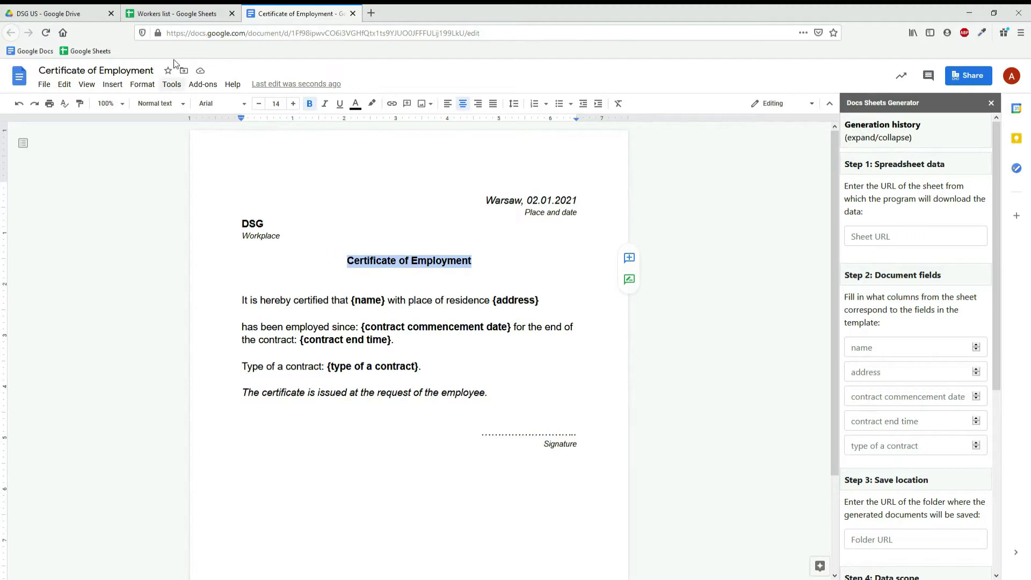
click(185, 15)
key(ctrl+c)
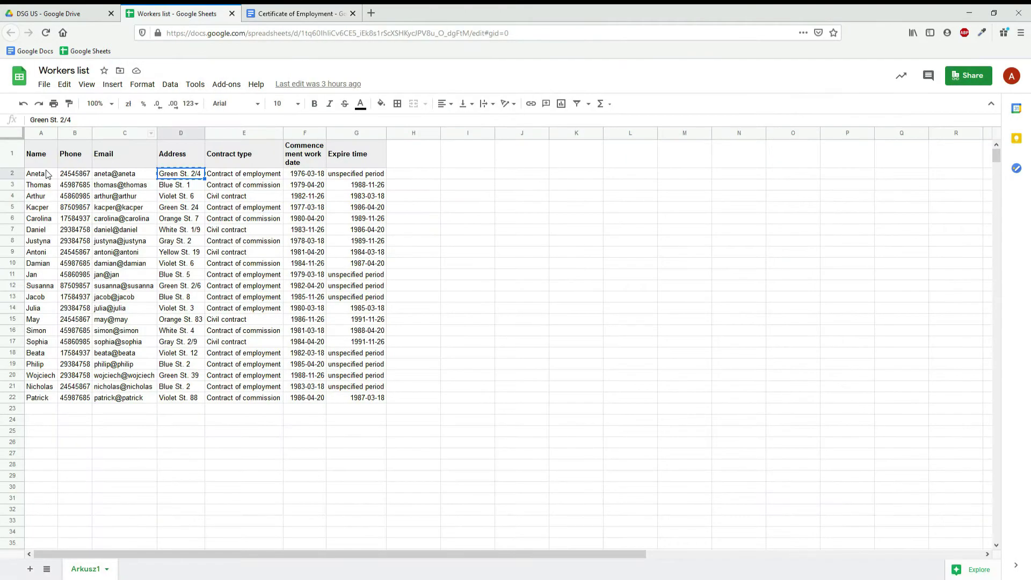
click(41, 174)
click(301, 13)
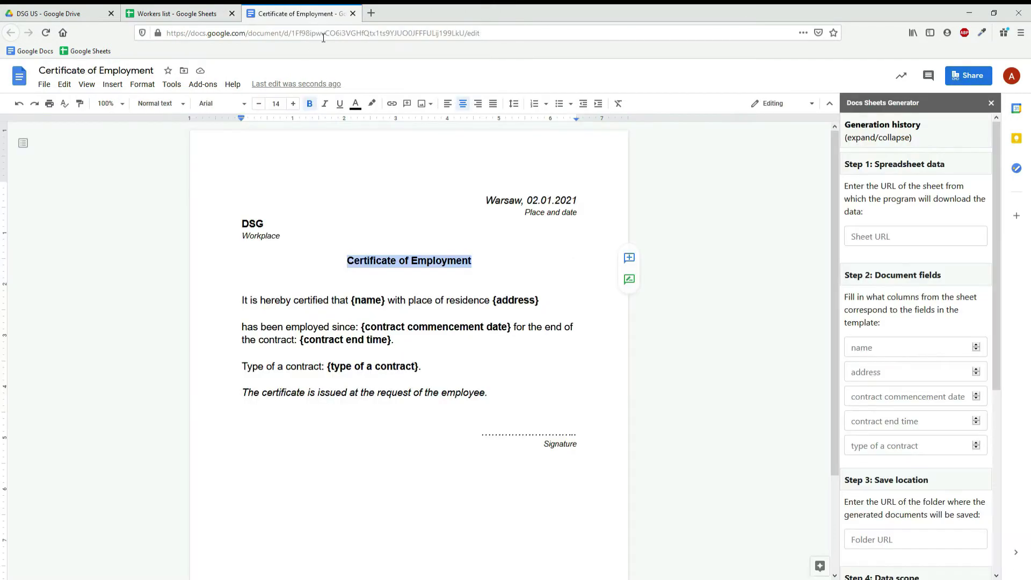
drag(386, 301, 350, 301)
key(ctrl+v)
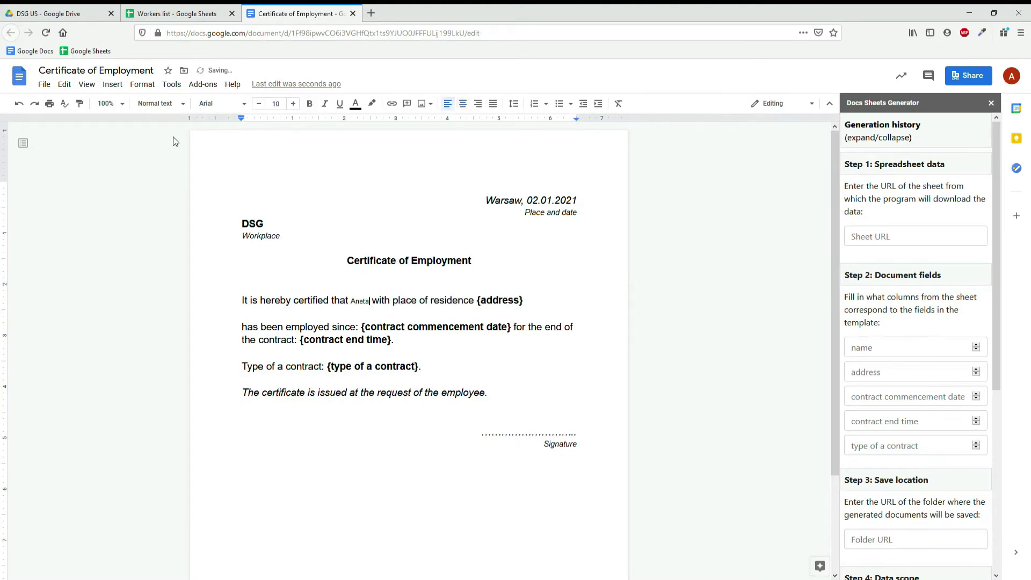
Replace the {address} placeholder with the first worker's address copied from the Workers list spreadsheet
click(159, 15)
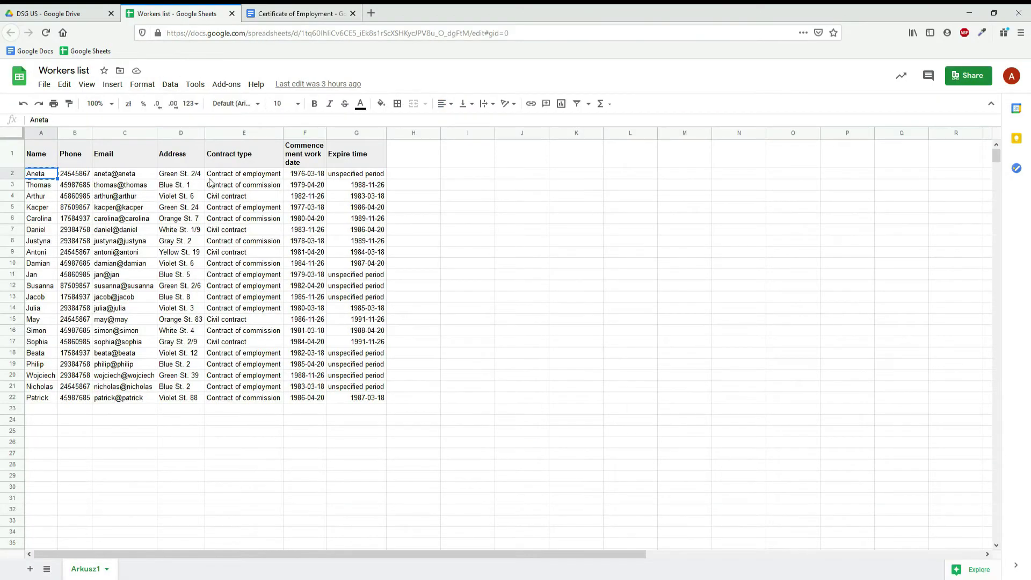
click(183, 174)
key(ctrl+c)
click(301, 14)
drag(524, 301, 477, 300)
key(ctrl+v)
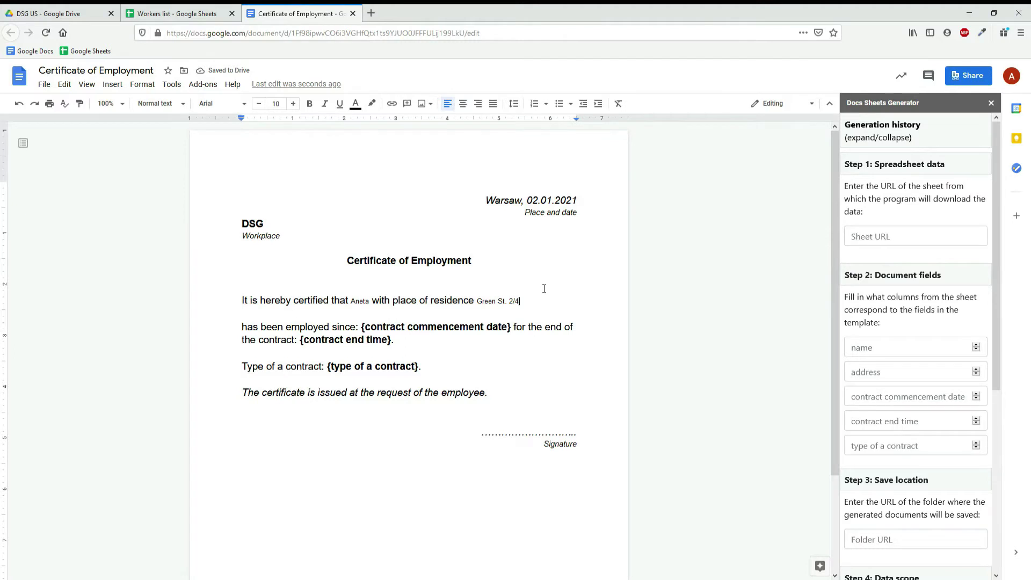
Undo the pasted address and name in the certificate
key(ctrl+z)
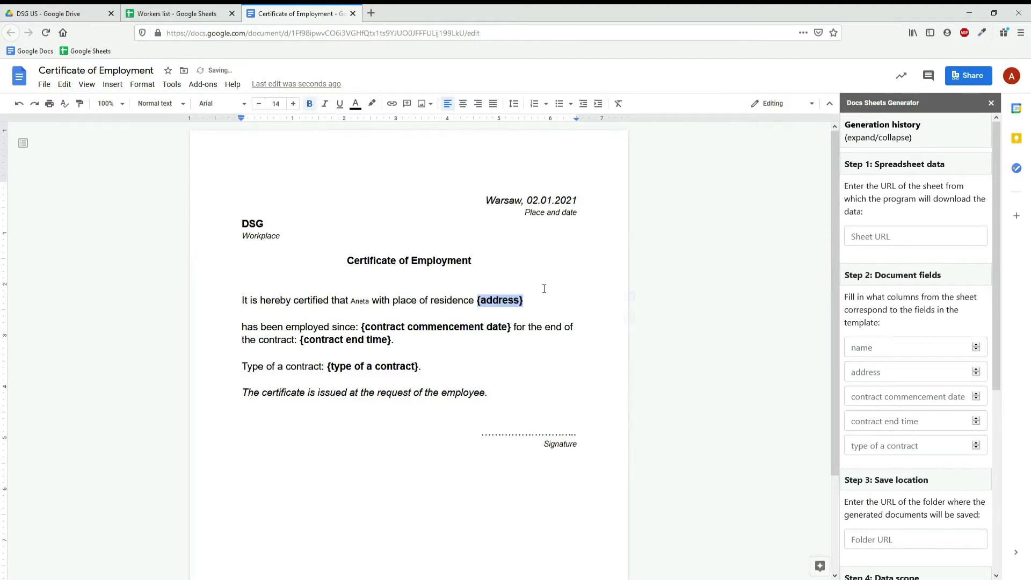
key(ctrl+z)
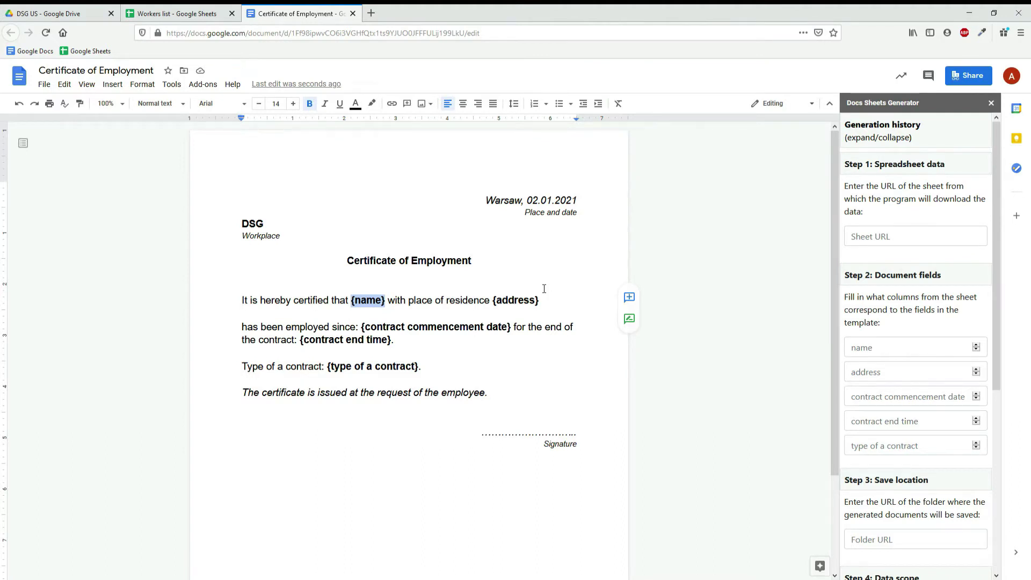
click(546, 301)
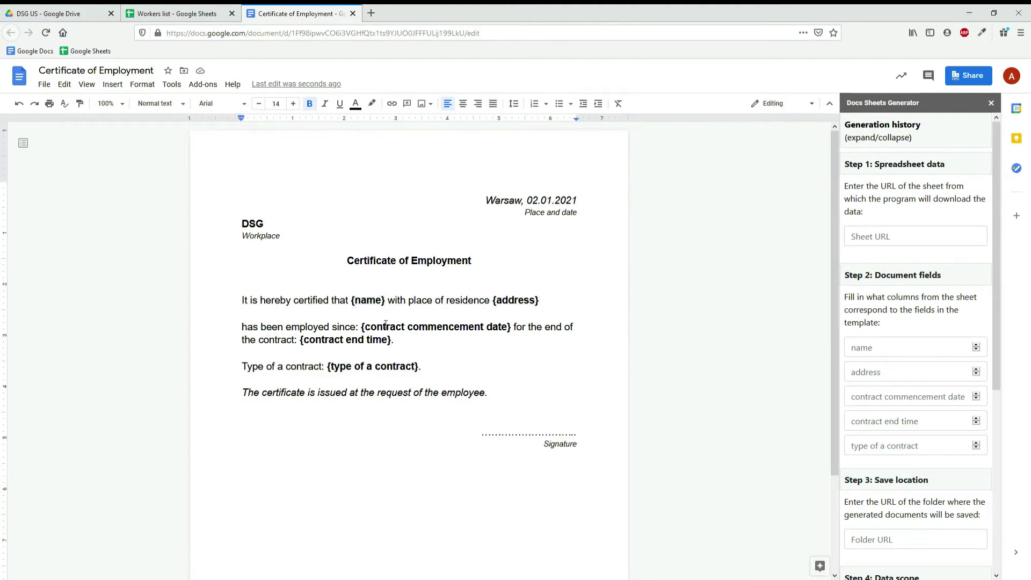
drag(351, 302, 387, 307)
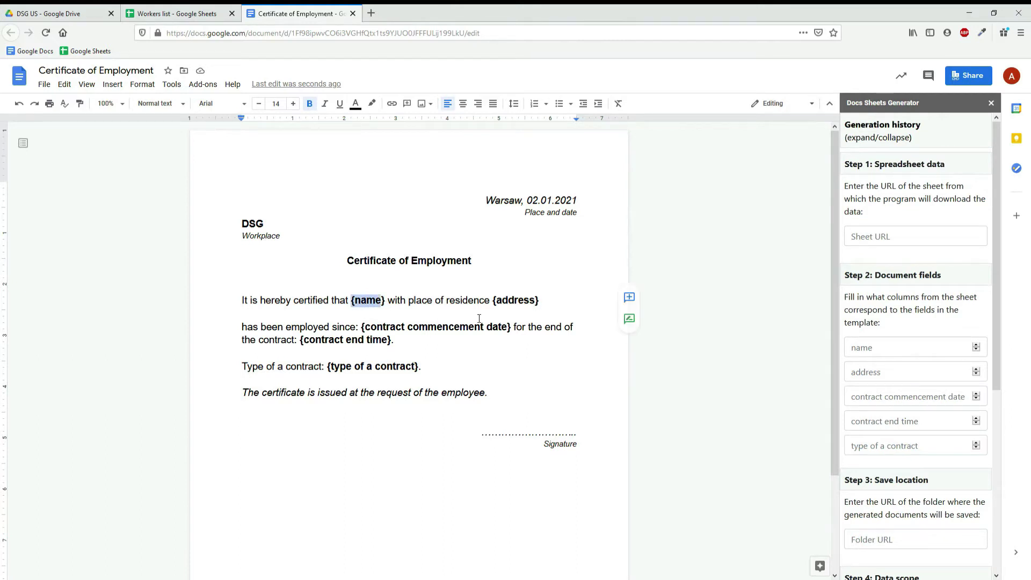
drag(493, 303, 547, 304)
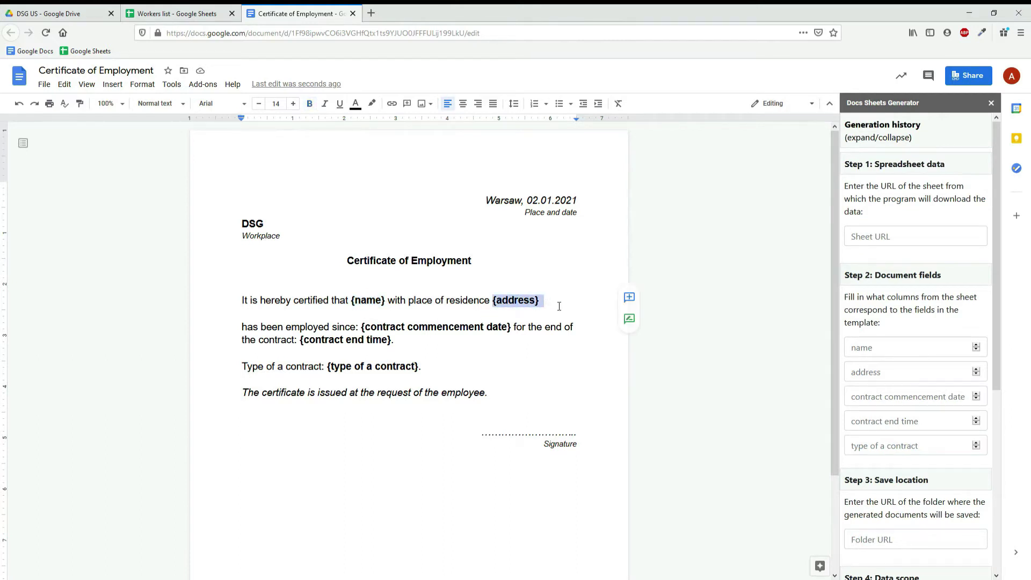
click(560, 306)
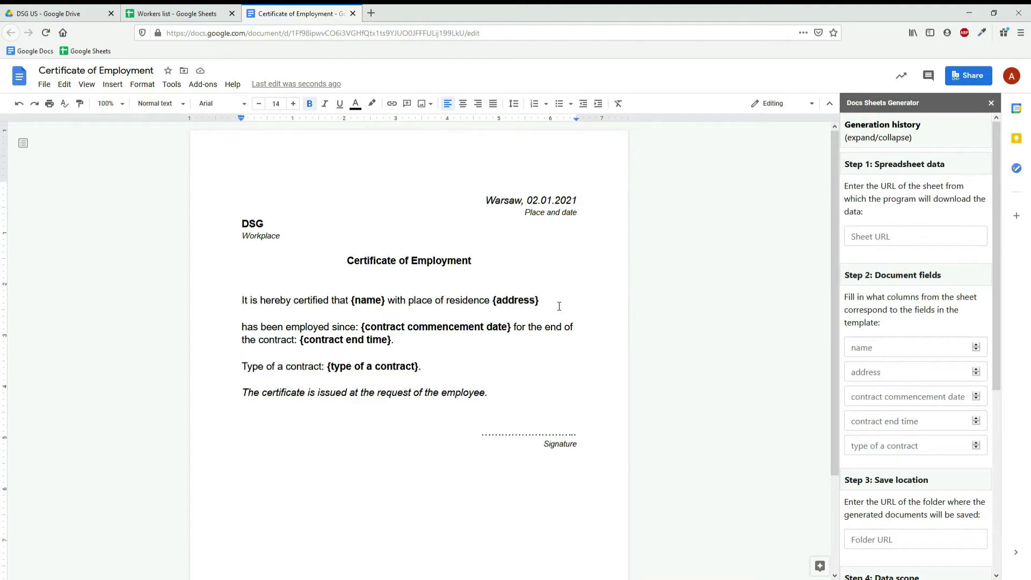
click(403, 347)
Change the text color of the {name} placeholder to red
drag(356, 304, 392, 304)
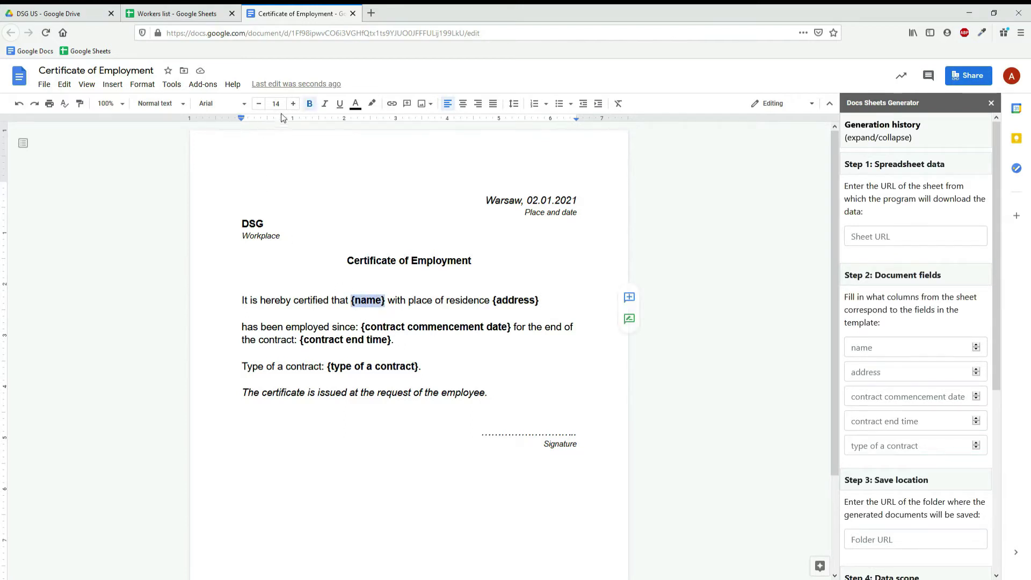
click(356, 104)
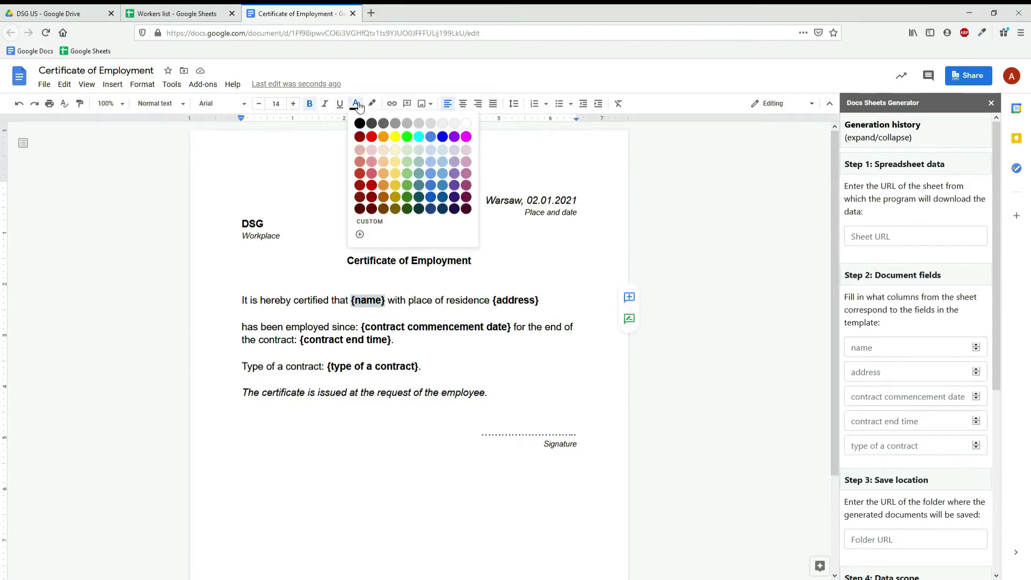
click(372, 136)
Underline the {type of a contract} placeholder in the certificate
drag(325, 366, 419, 367)
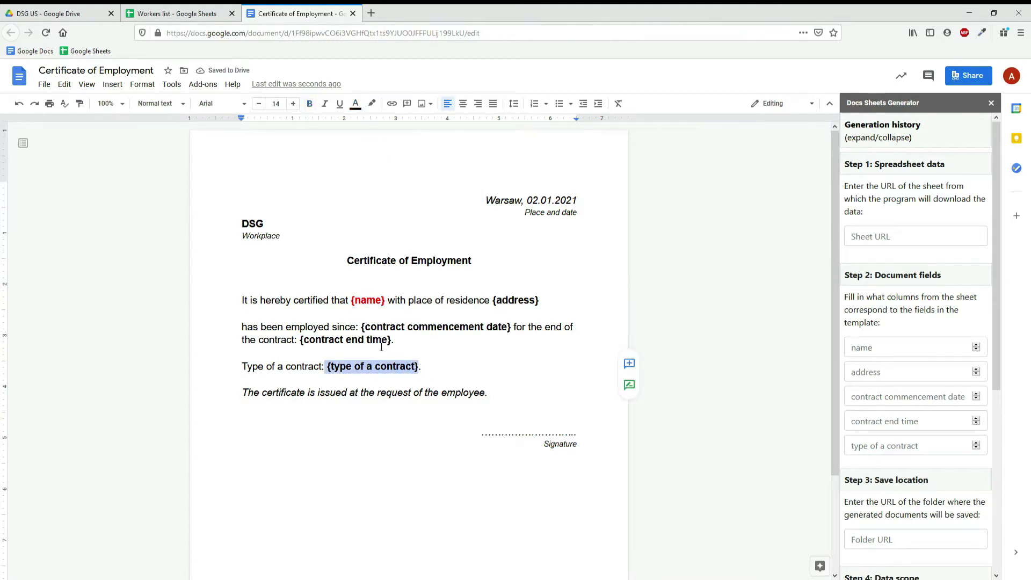
click(317, 105)
click(340, 104)
click(428, 375)
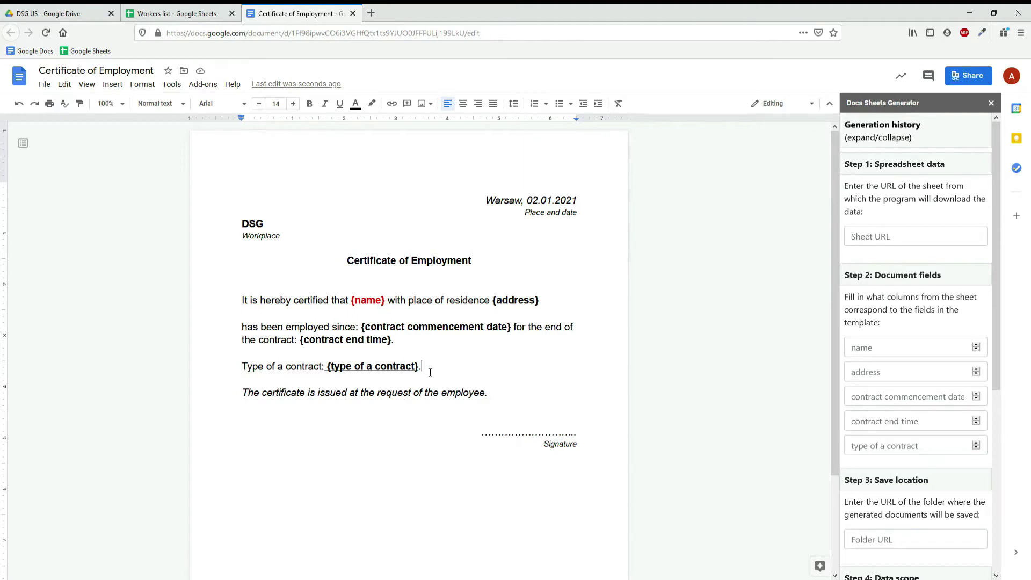
Copy the Workers list spreadsheet's URL into the Sheet URL field under Step 1: Spreadsheet data
drag(958, 165, 842, 165)
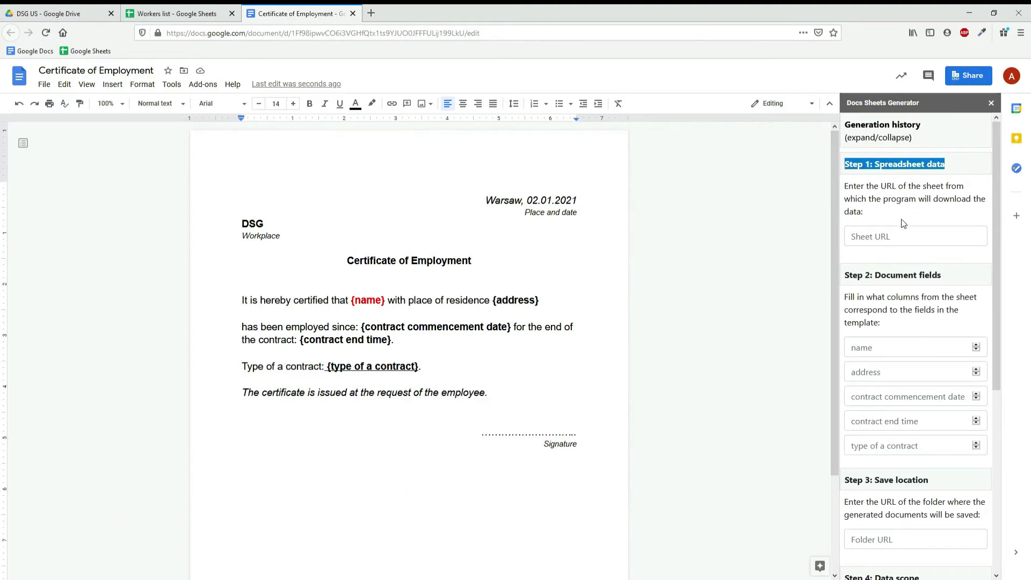
click(880, 238)
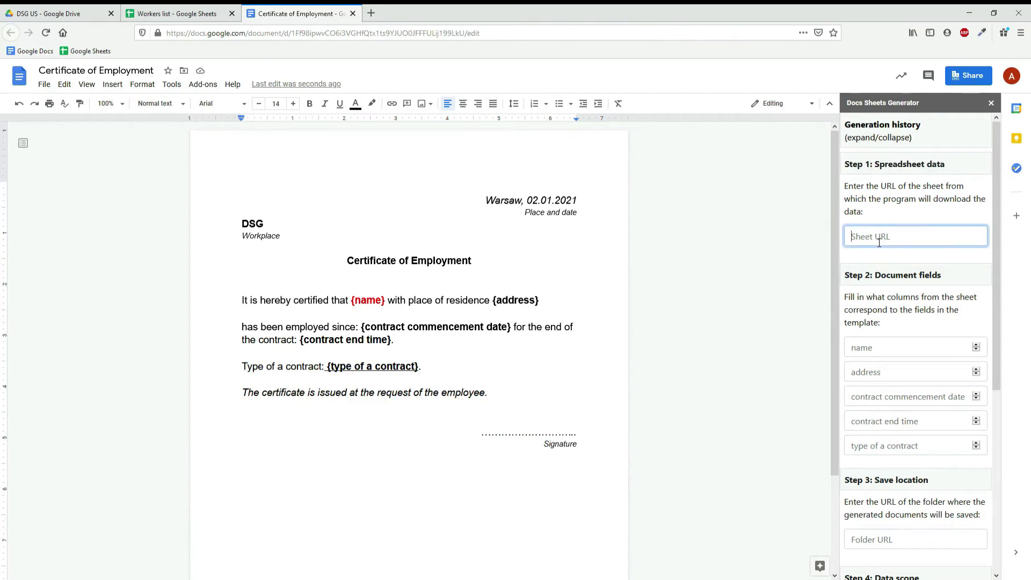
click(208, 13)
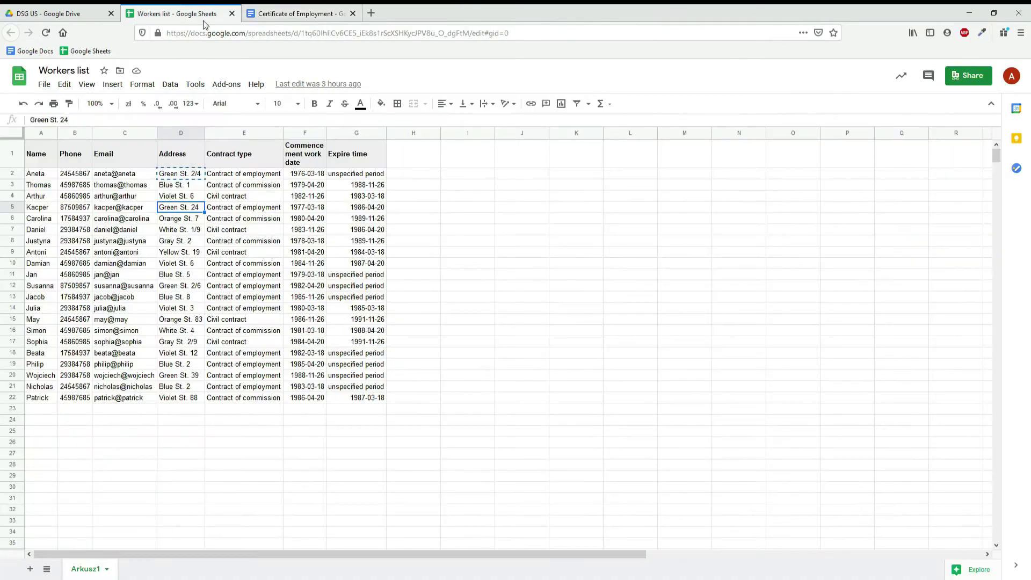
click(330, 34)
key(ctrl+c)
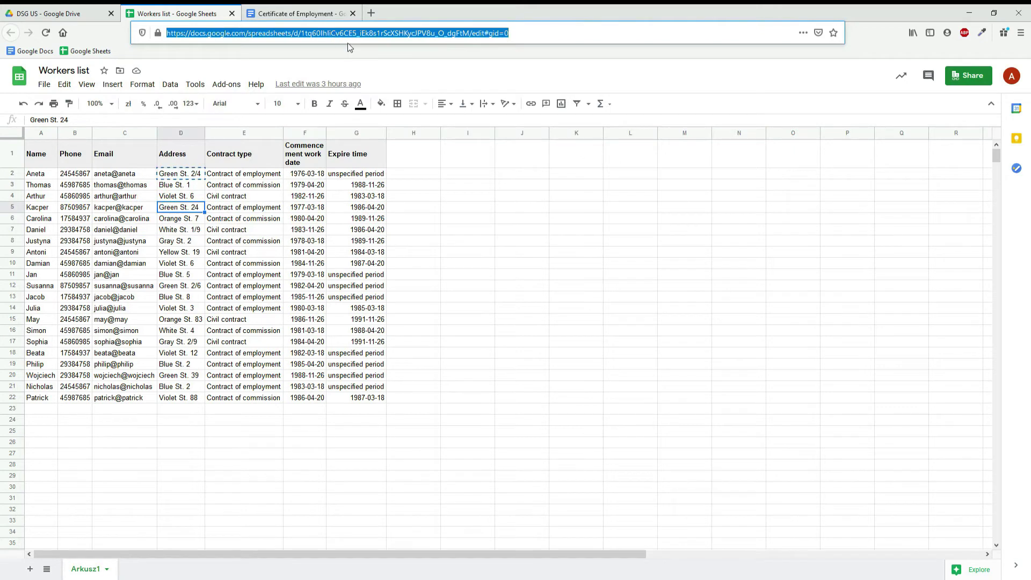
click(310, 19)
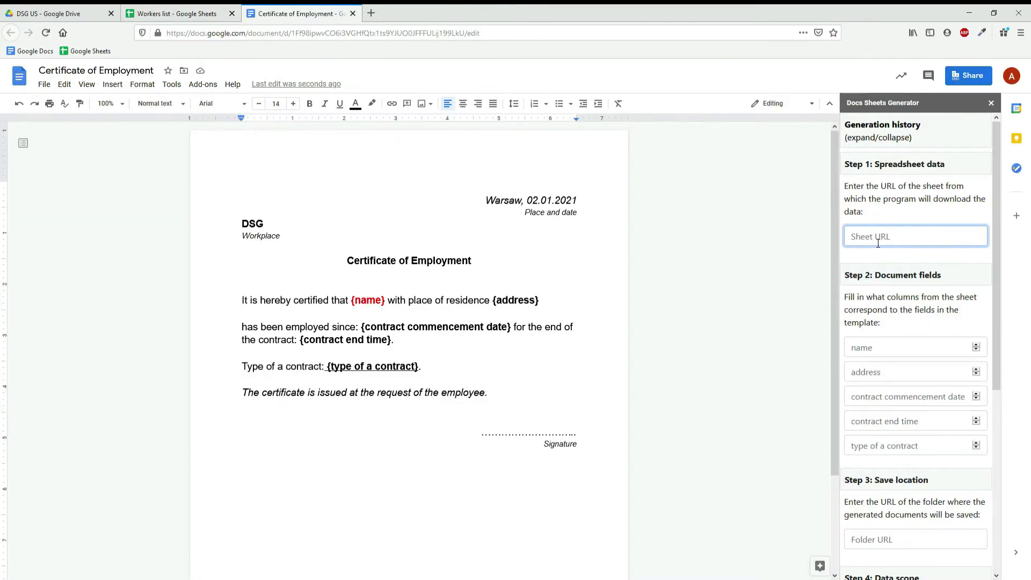
key(ctrl+v)
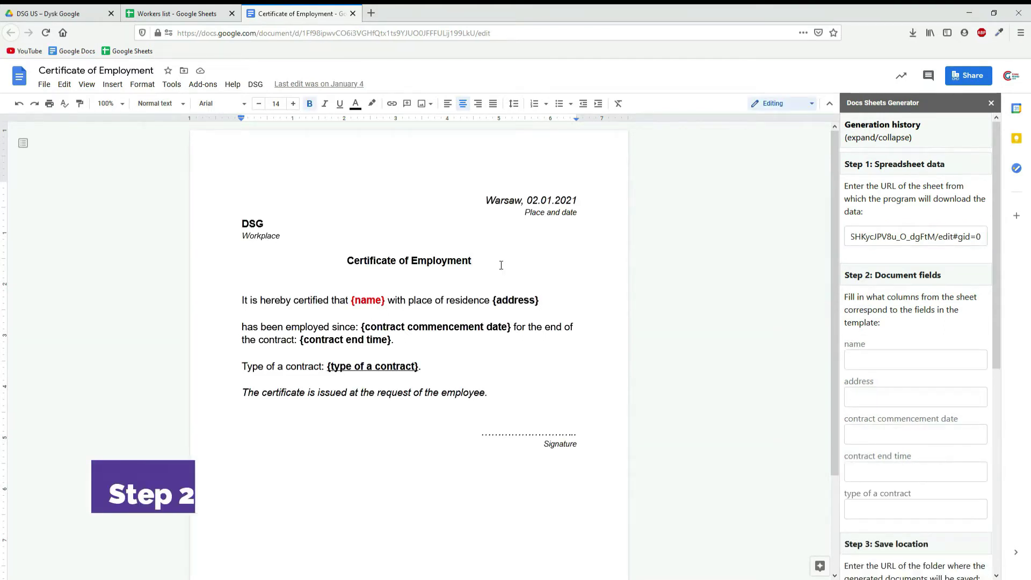
Map the name document field to column A and check it against the Name column in the Workers list spreadsheet
drag(942, 275, 845, 283)
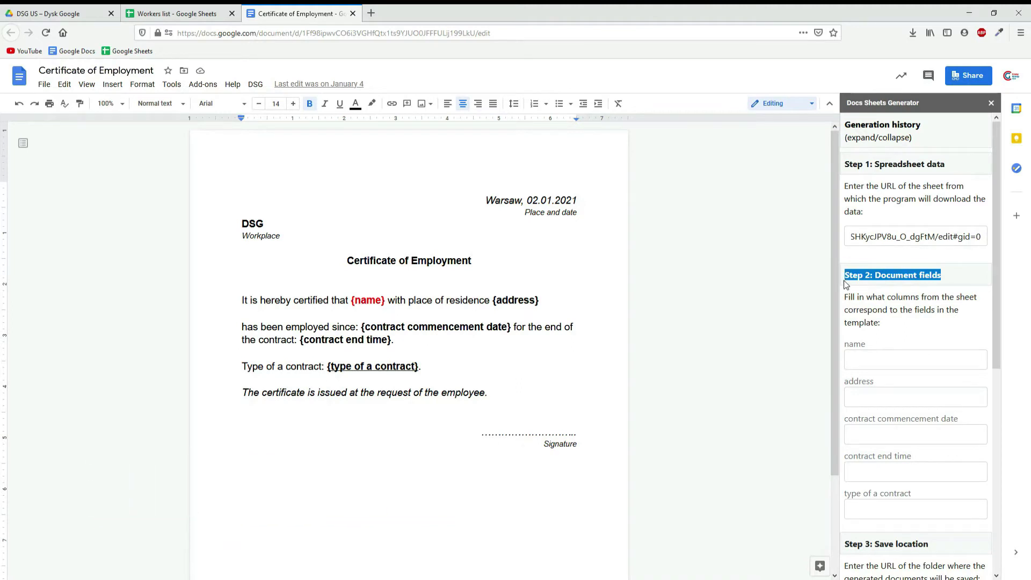
click(888, 366)
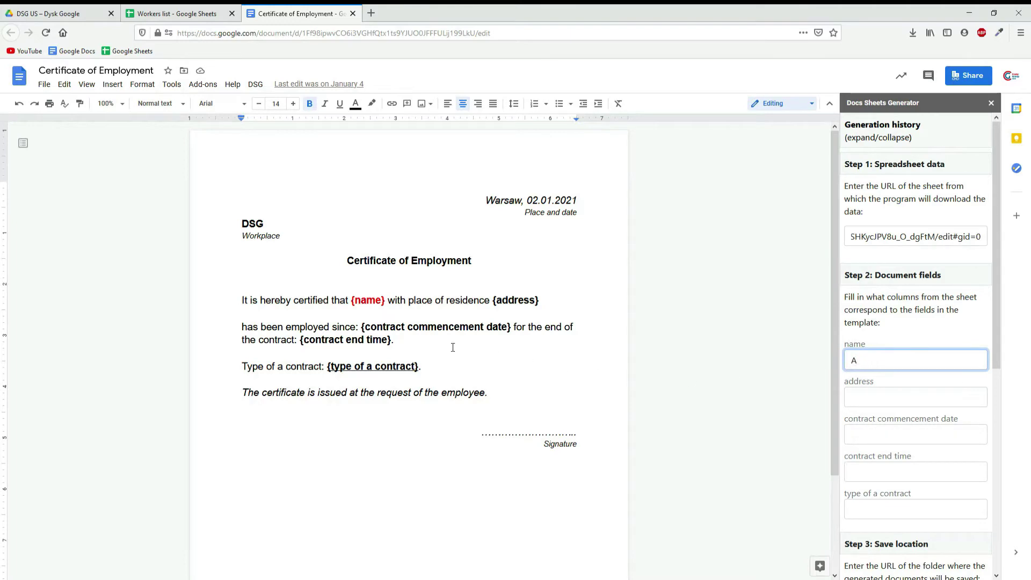
drag(352, 305, 391, 305)
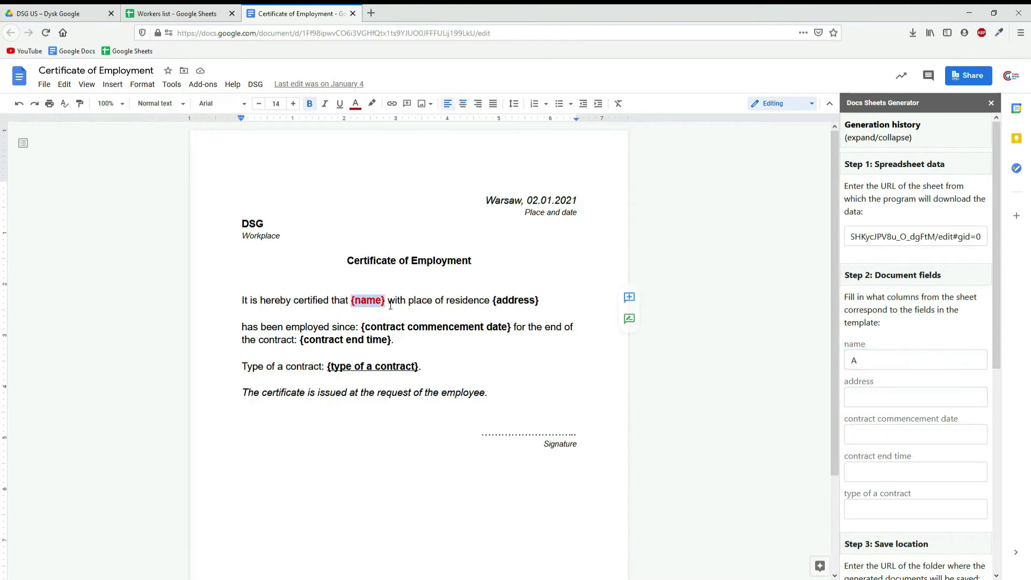
click(175, 13)
click(42, 154)
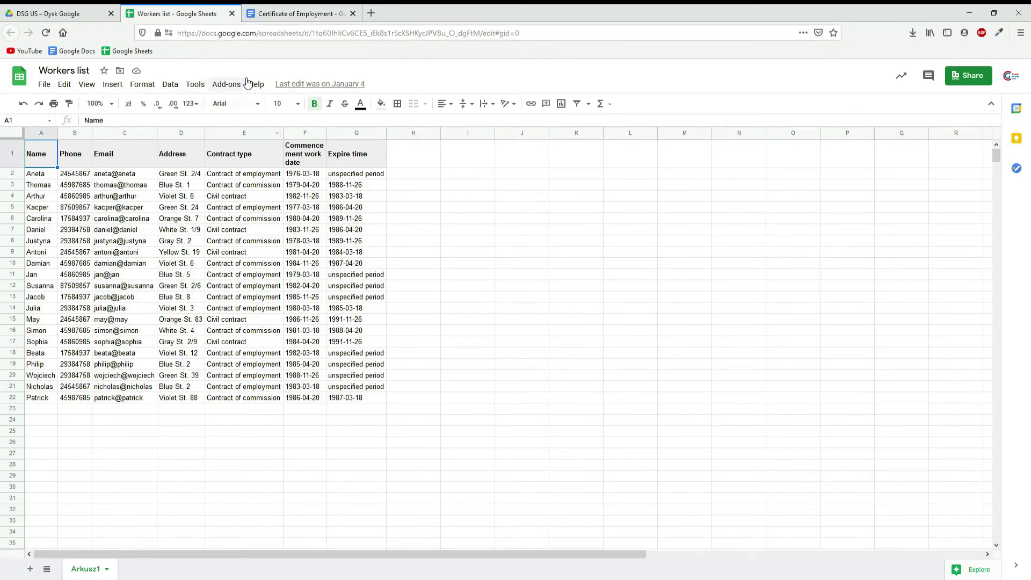
click(262, 16)
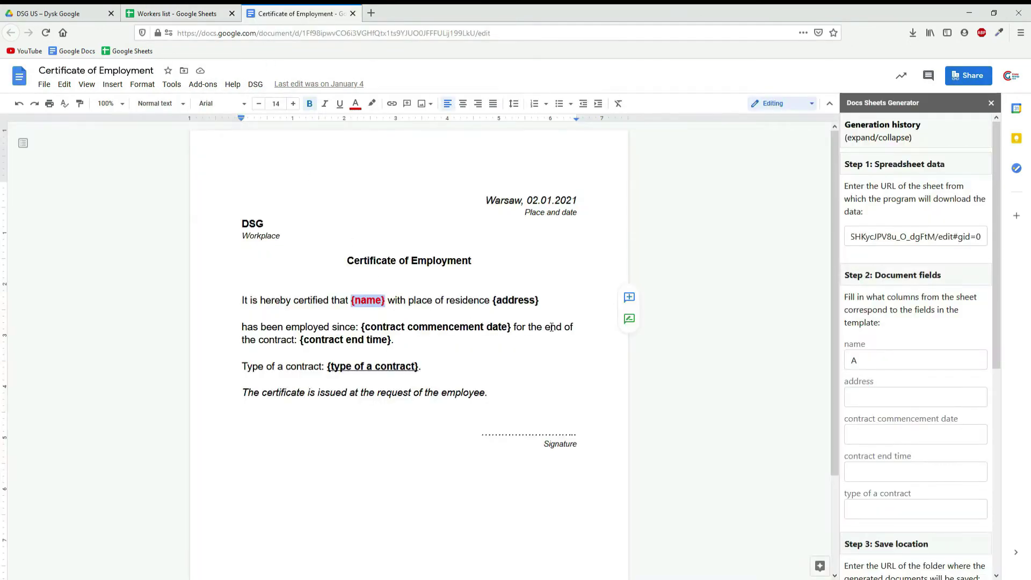
click(563, 309)
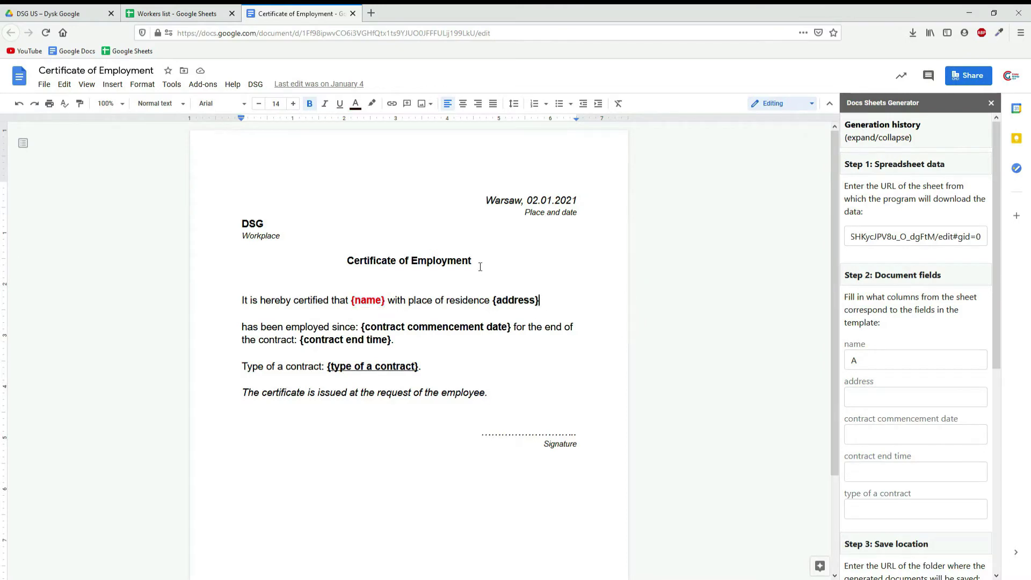
drag(479, 265, 359, 265)
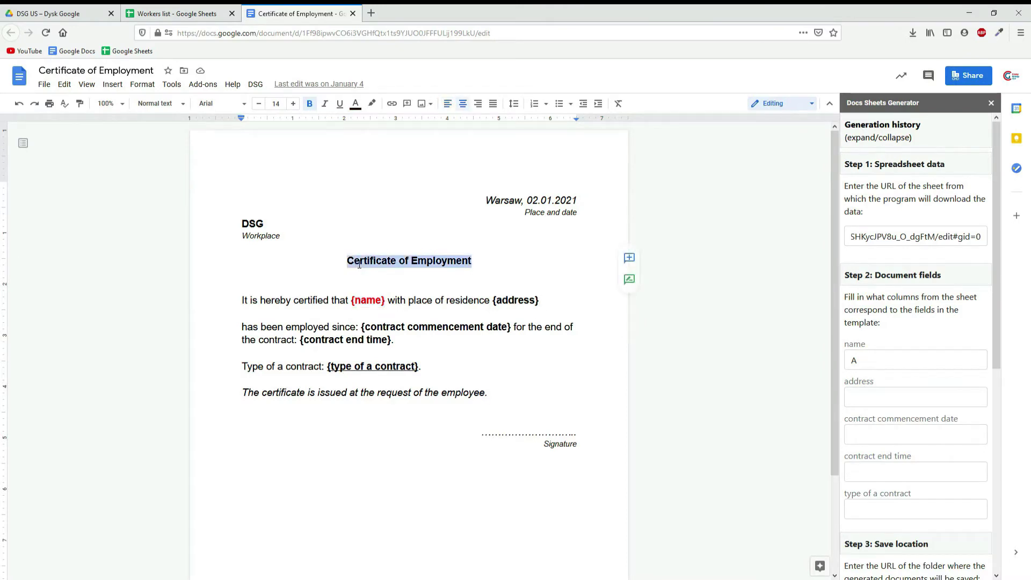
Replace the certificate's title with a {Document title} placeholder and check for its entry among the document fields
text({Document)
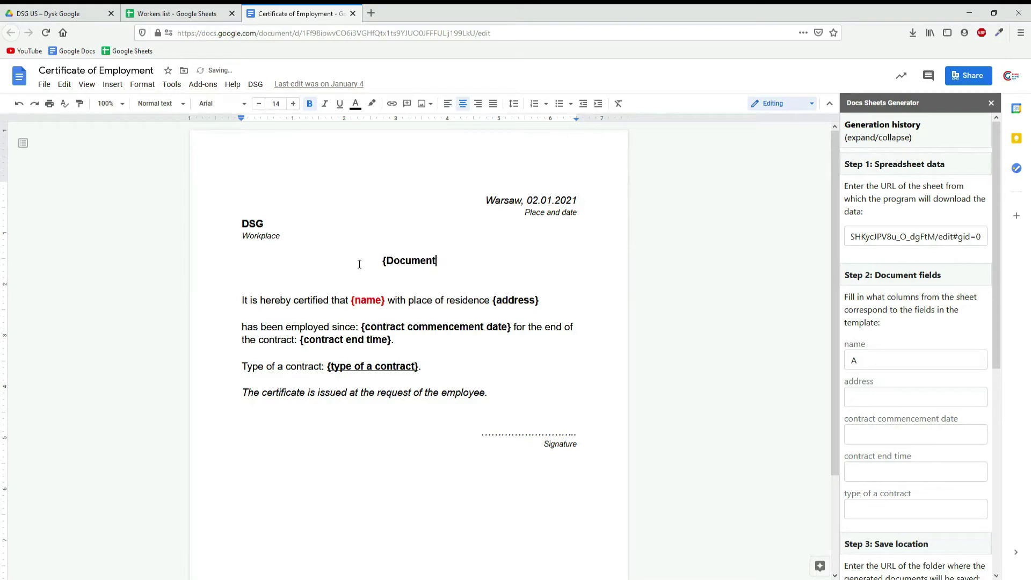
text( title})
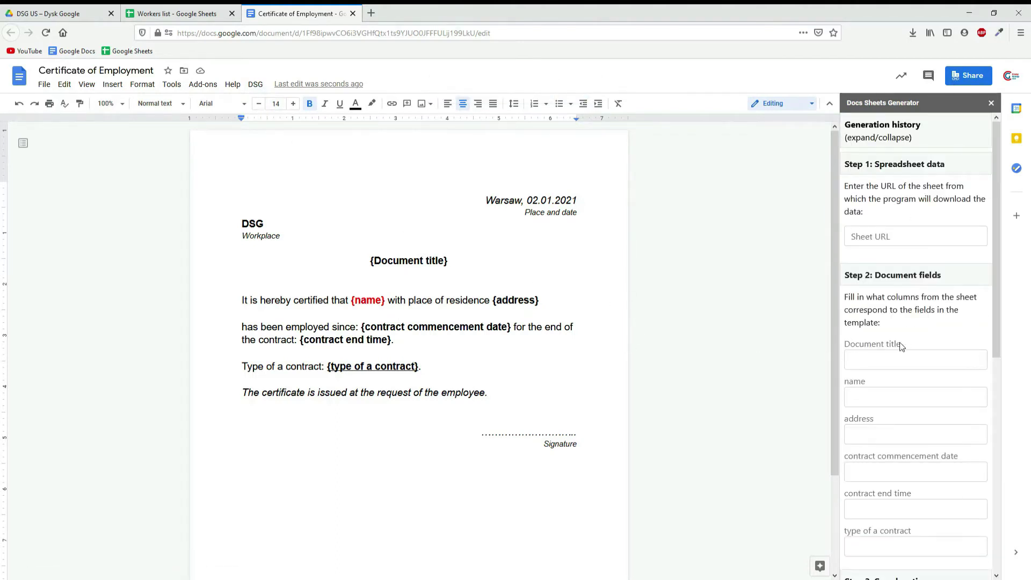
drag(901, 344, 844, 347)
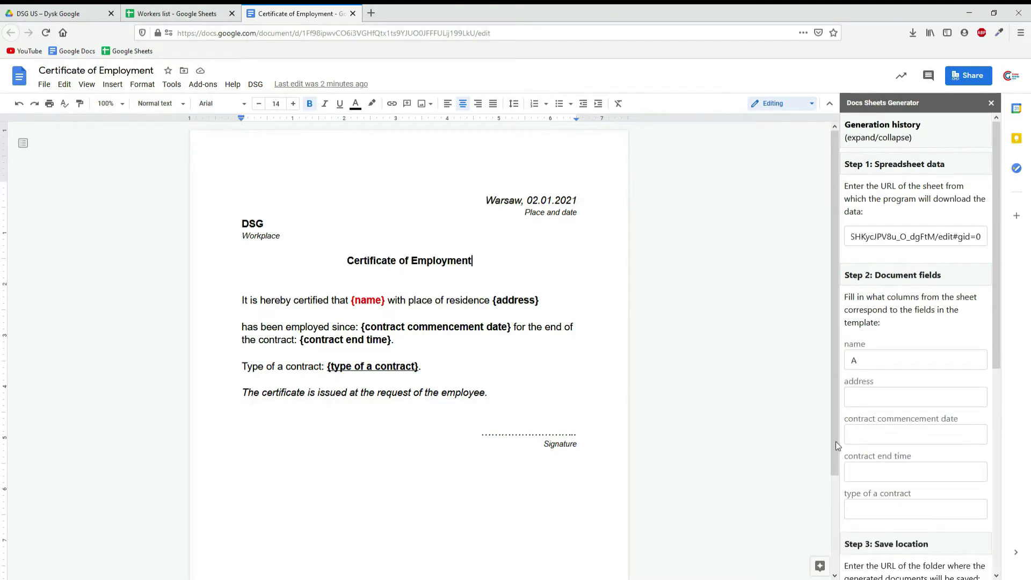
Map the address document field to column D, checking it against the Address column in the Workers list spreadsheet
click(883, 406)
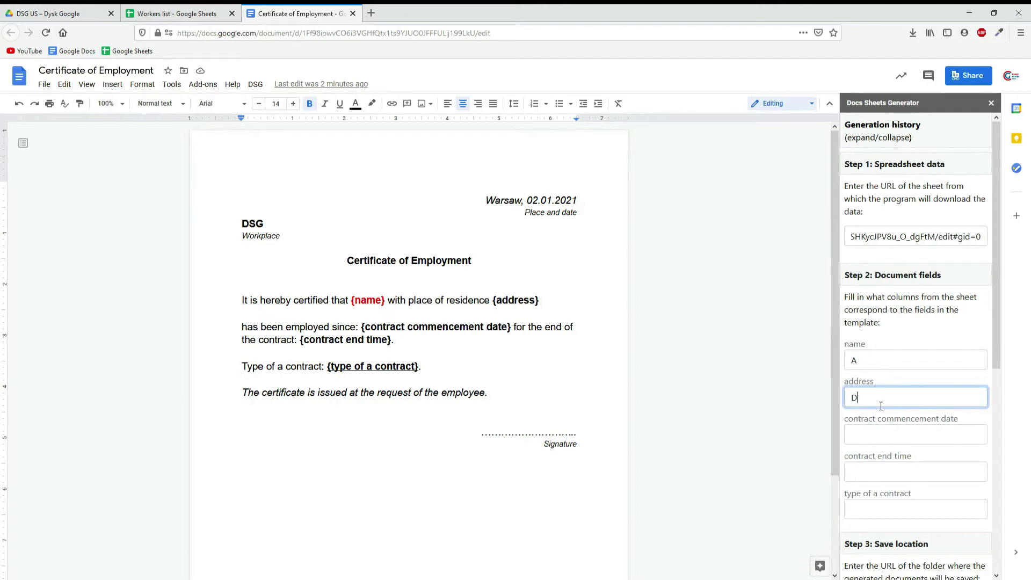
click(195, 20)
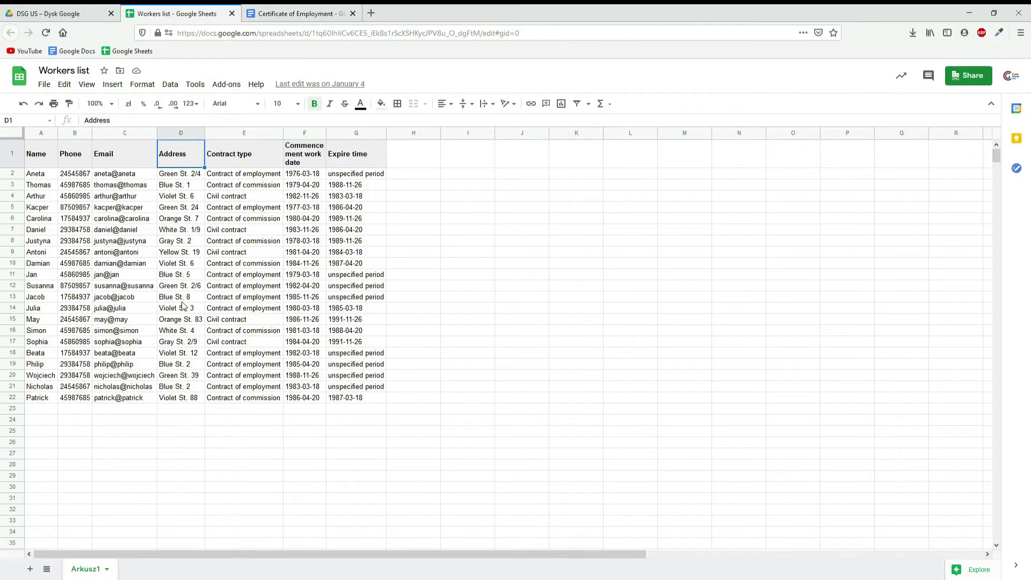
click(293, 16)
text(D)
Map the contract commencement date field to column F, checking it against the Commencement work date column in the Workers list
click(867, 437)
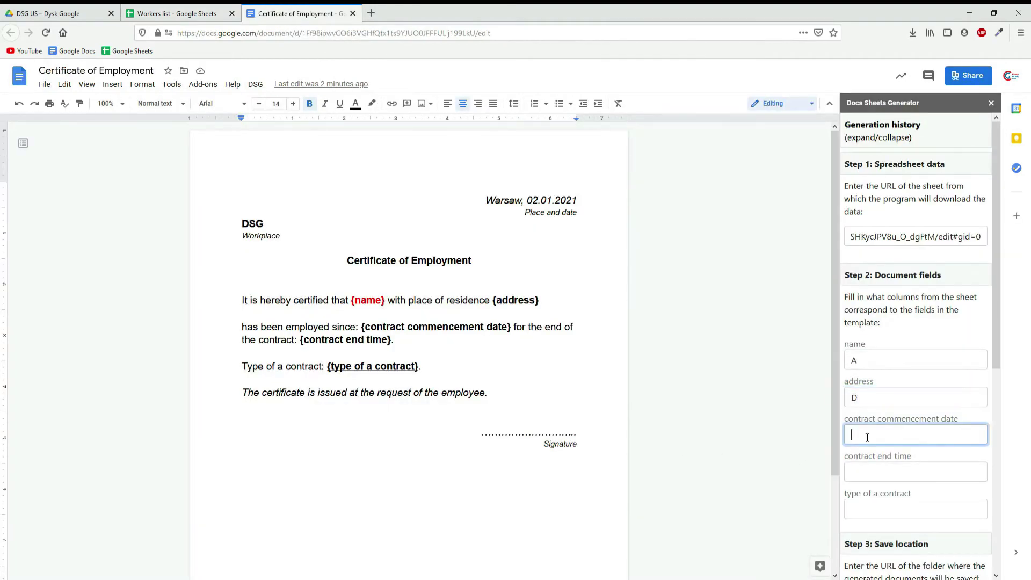
click(182, 18)
click(297, 164)
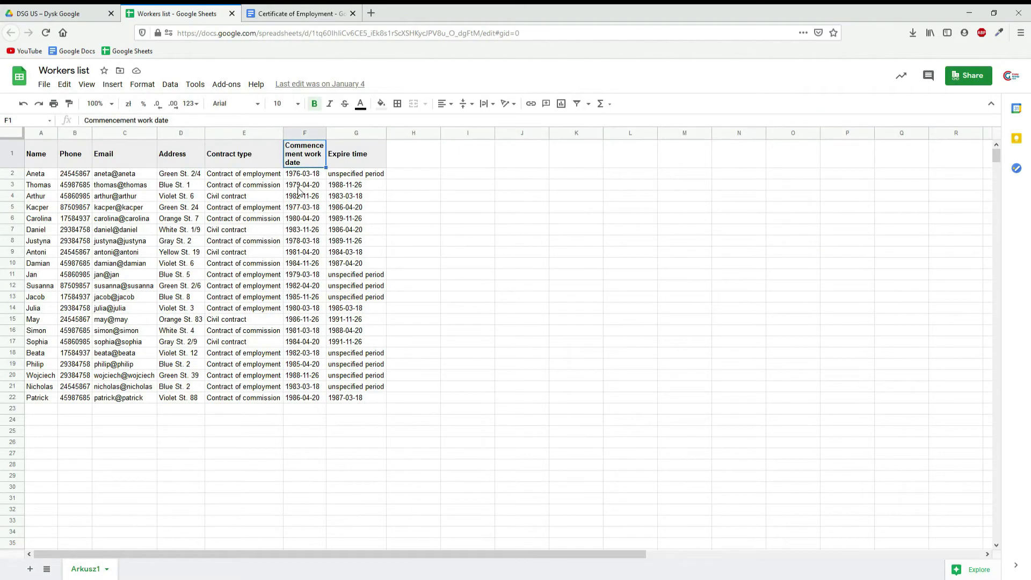
click(297, 17)
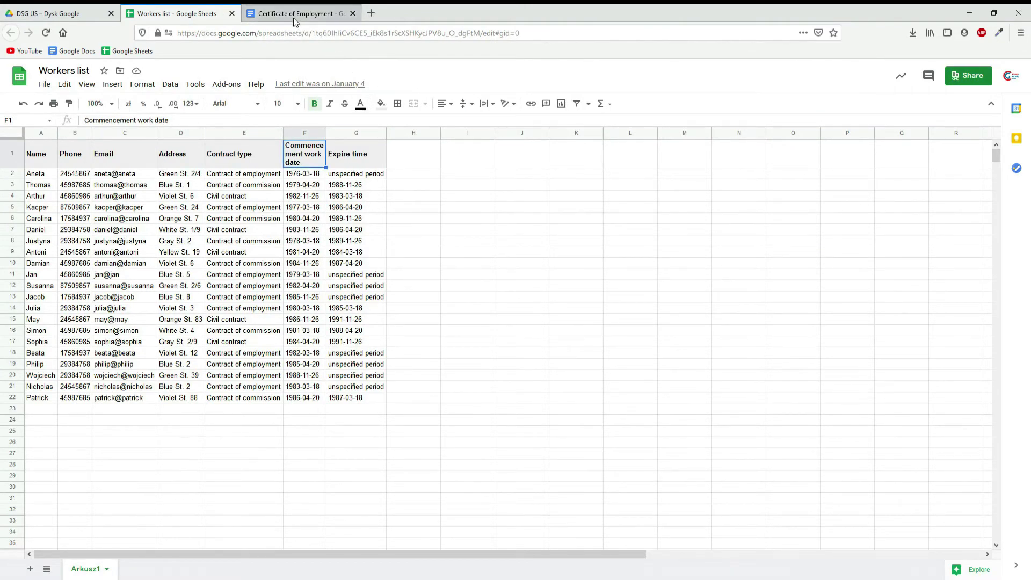
Map the contract end time field to column G, matching the Expire time column in the Workers list
click(890, 478)
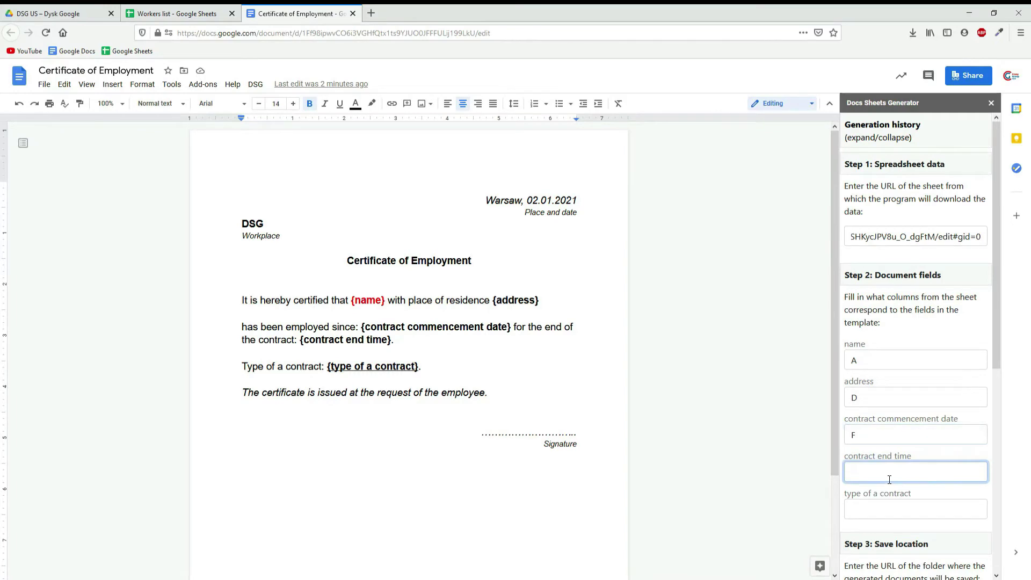
click(178, 13)
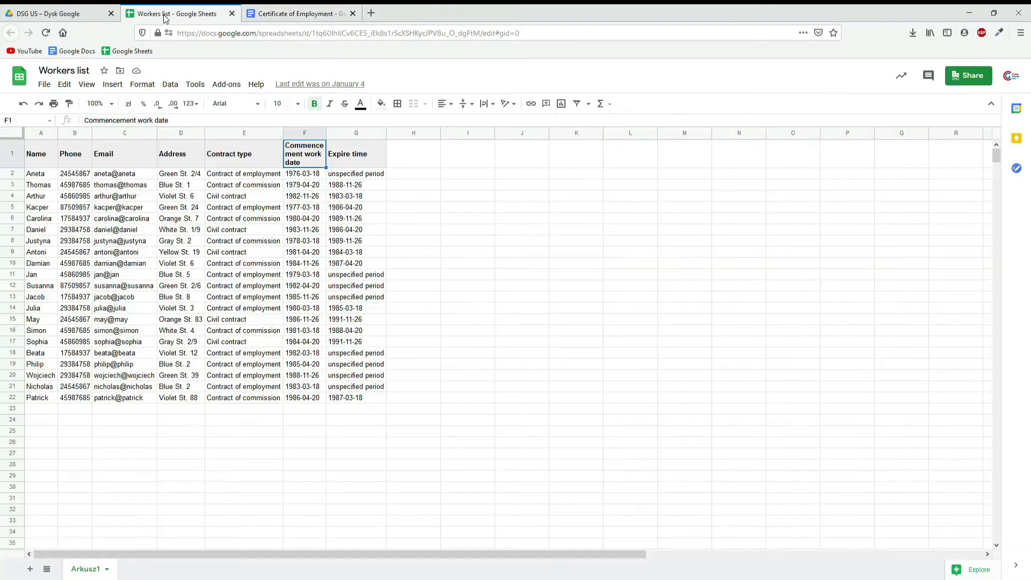
click(353, 160)
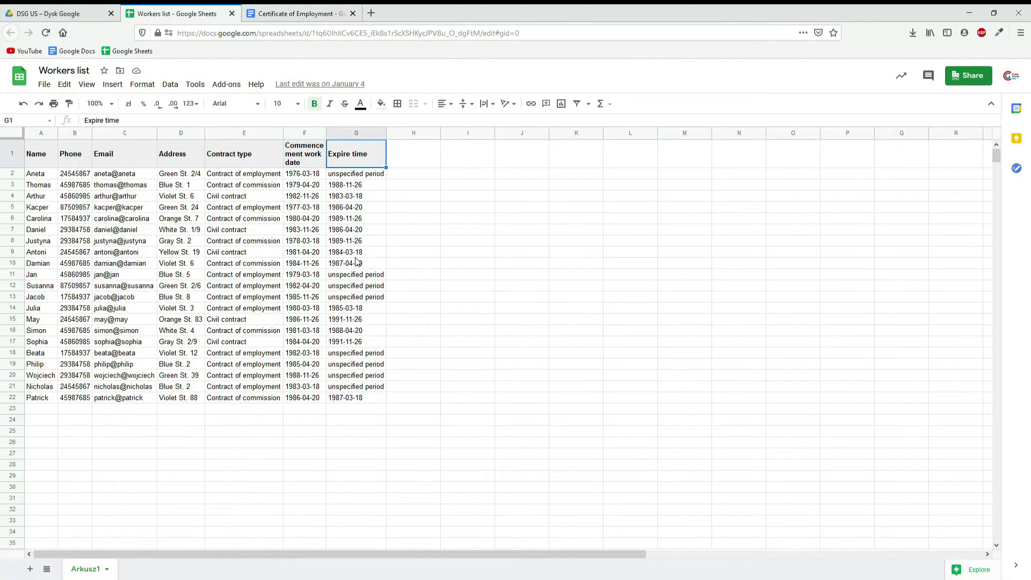
click(296, 14)
text(G)
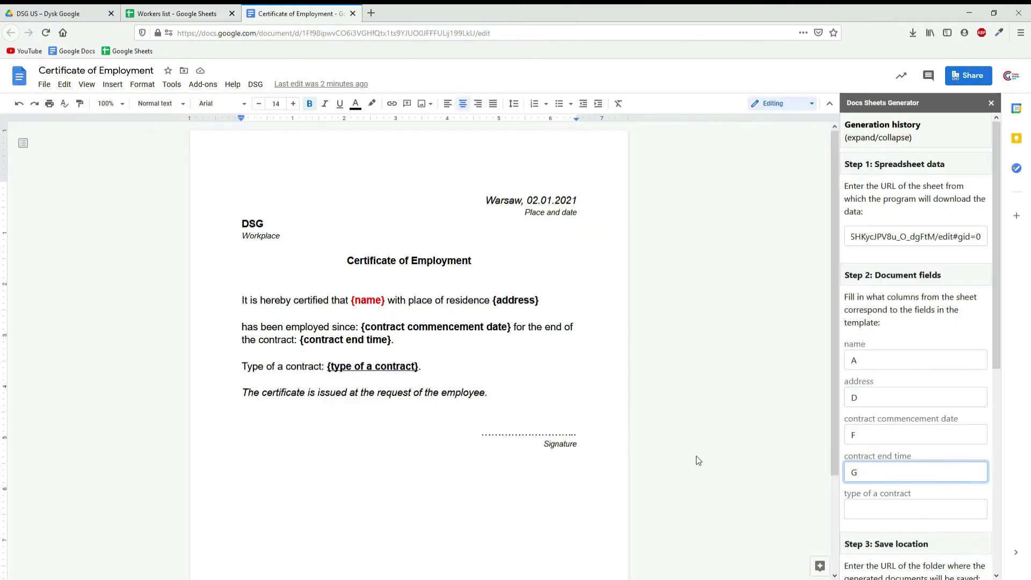
Map the type of a contract field to column E and check it against the Contract type column in the Workers list
click(892, 514)
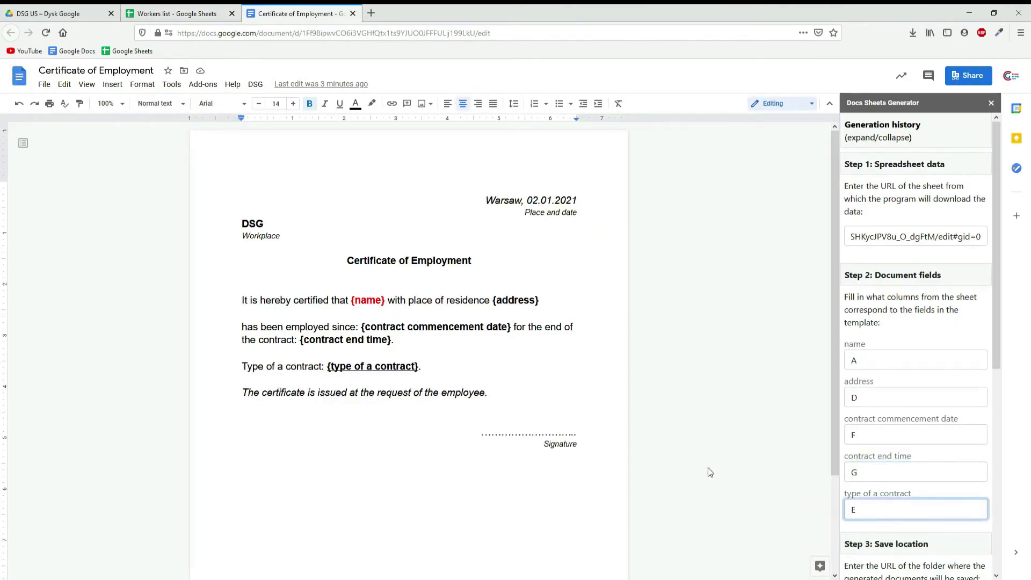
click(214, 15)
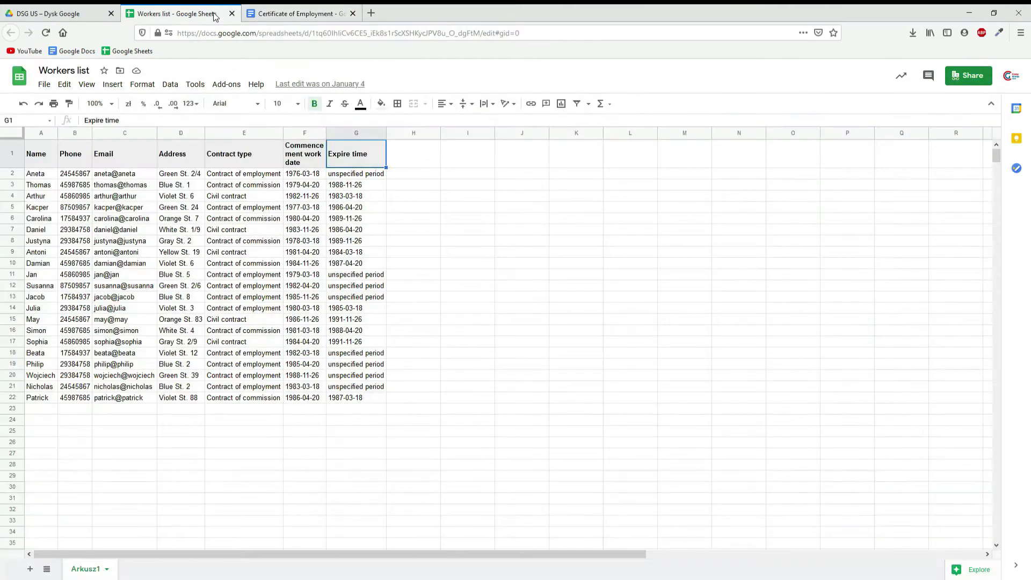
click(232, 152)
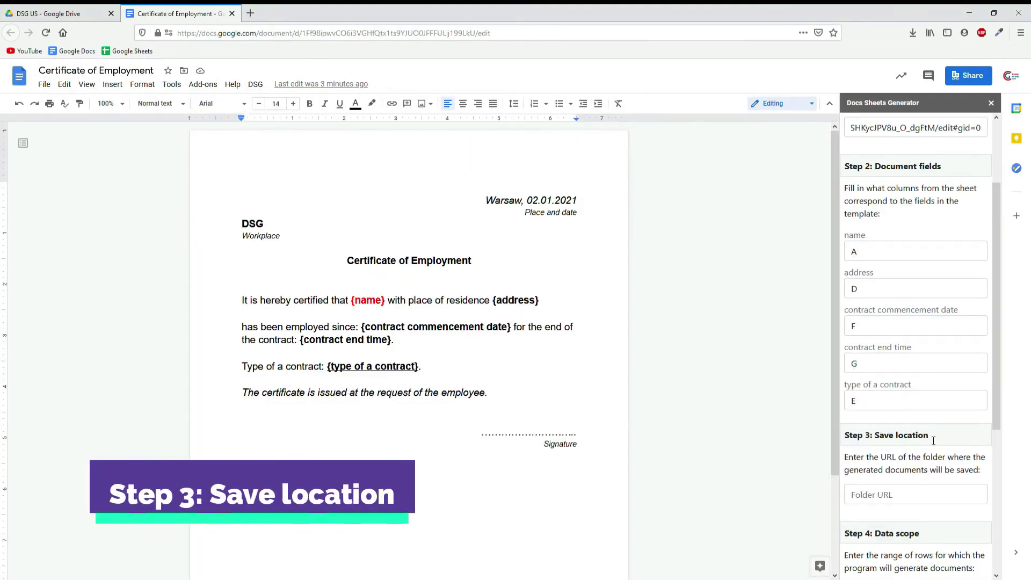
Copy the URL of the Generated documents folder in Google Drive into the Folder URL field under Step 3: Save location
drag(931, 436, 845, 436)
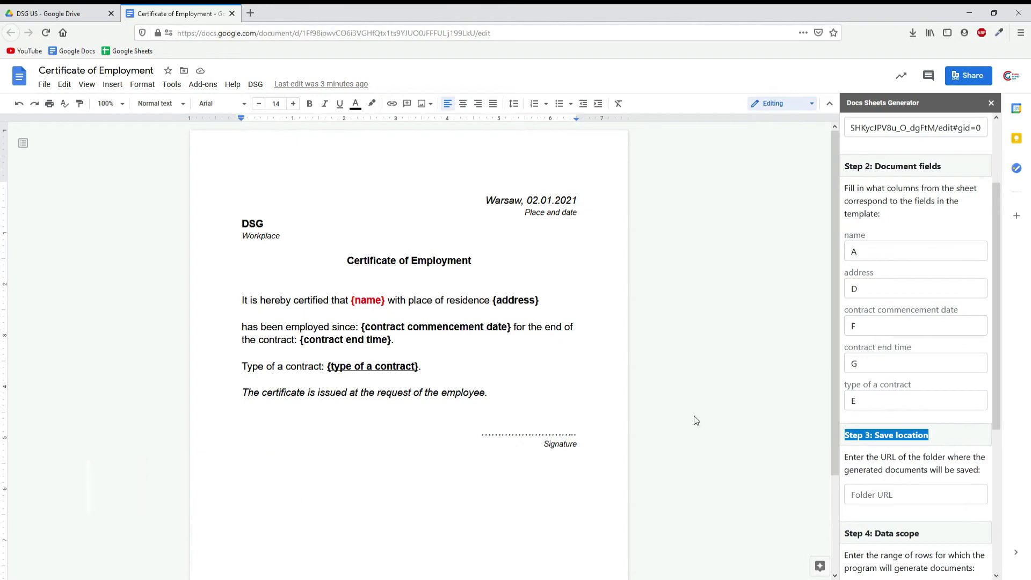
click(51, 13)
click(227, 157)
double_click(226, 157)
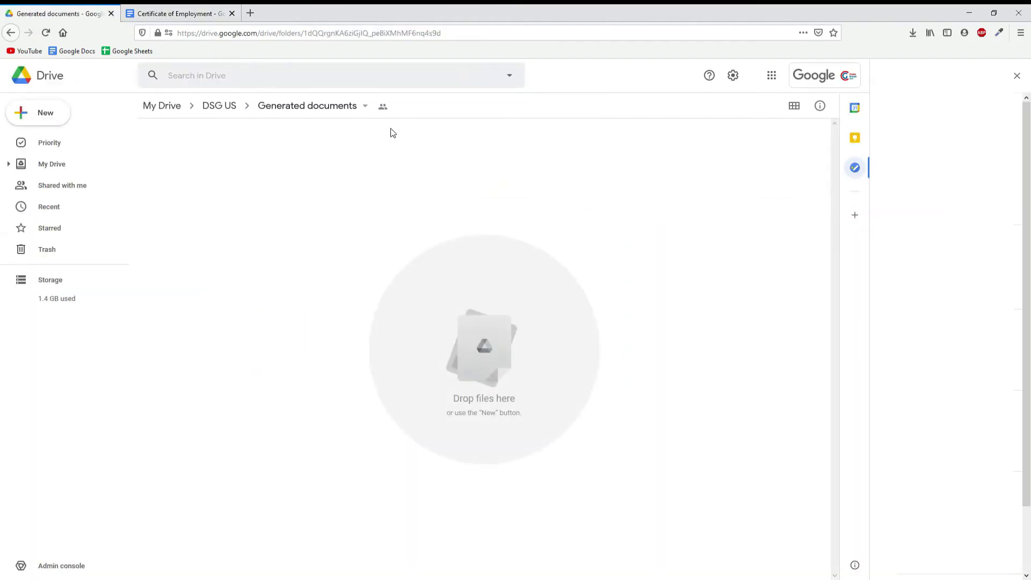
click(373, 33)
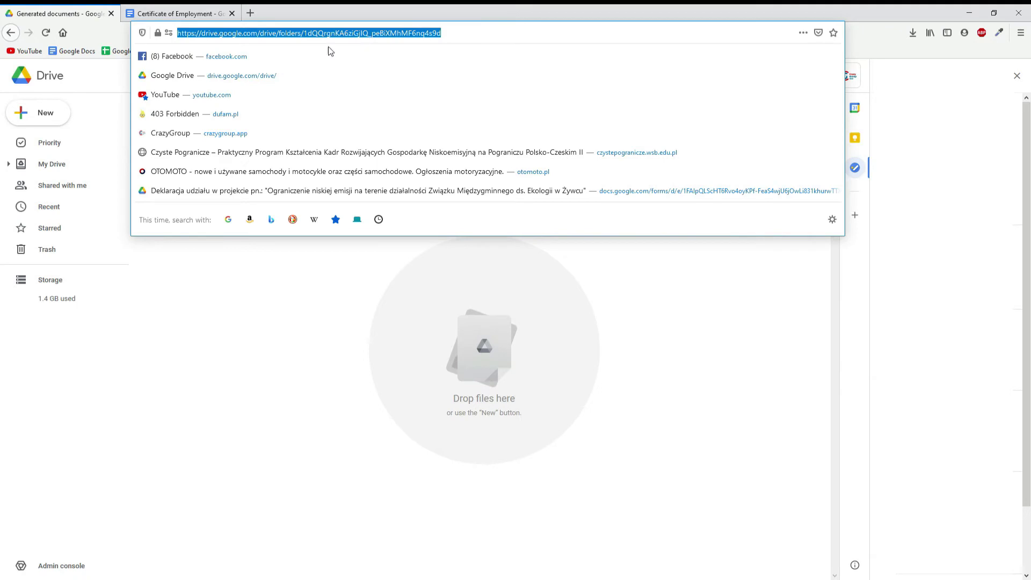
click(199, 15)
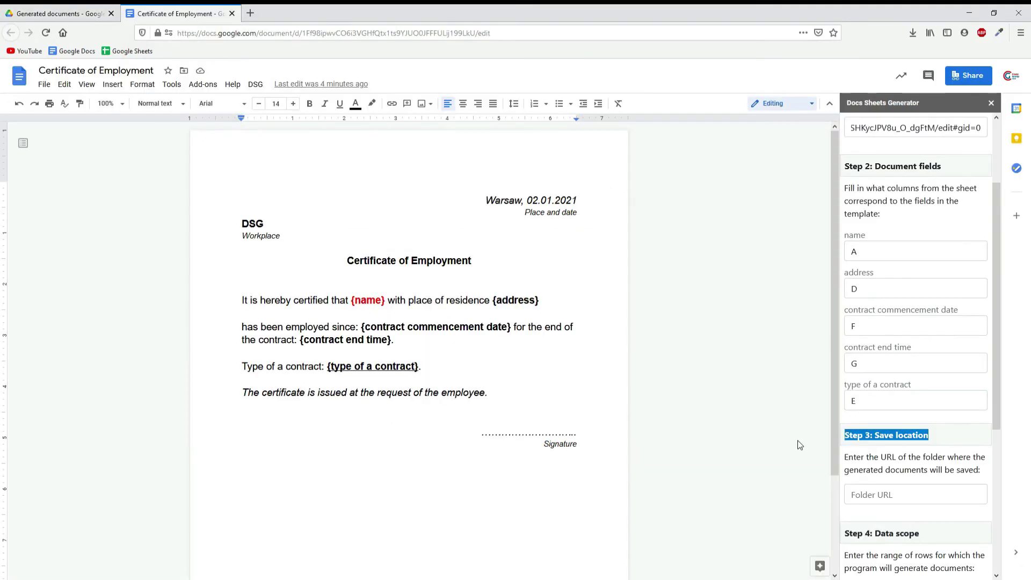
click(879, 486)
key(ctrl+v)
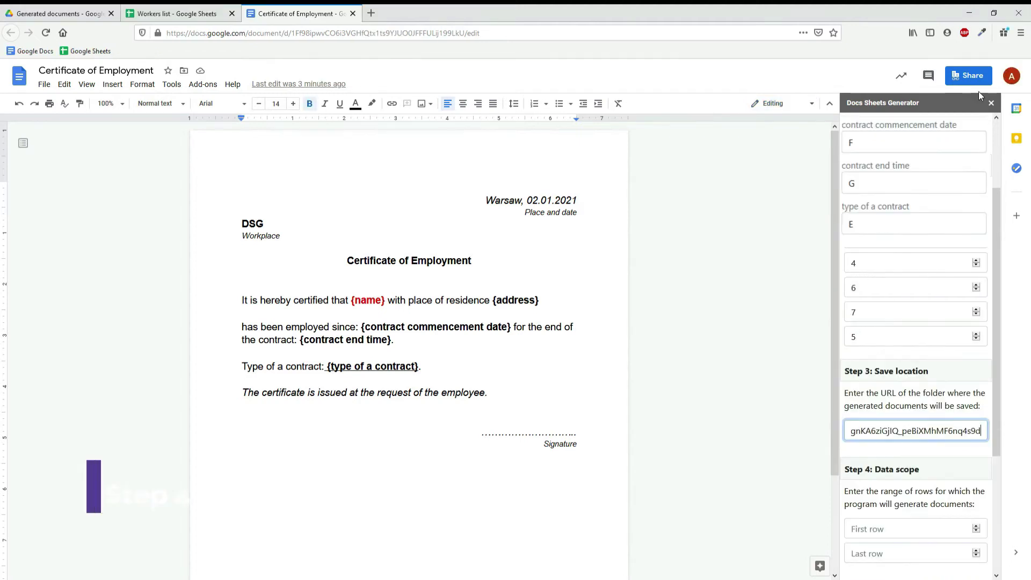
Locate workers' rows 5 to 10 in the Workers list and set the data scope to first row 5 and last row 10
scroll(916, 349, down, 4)
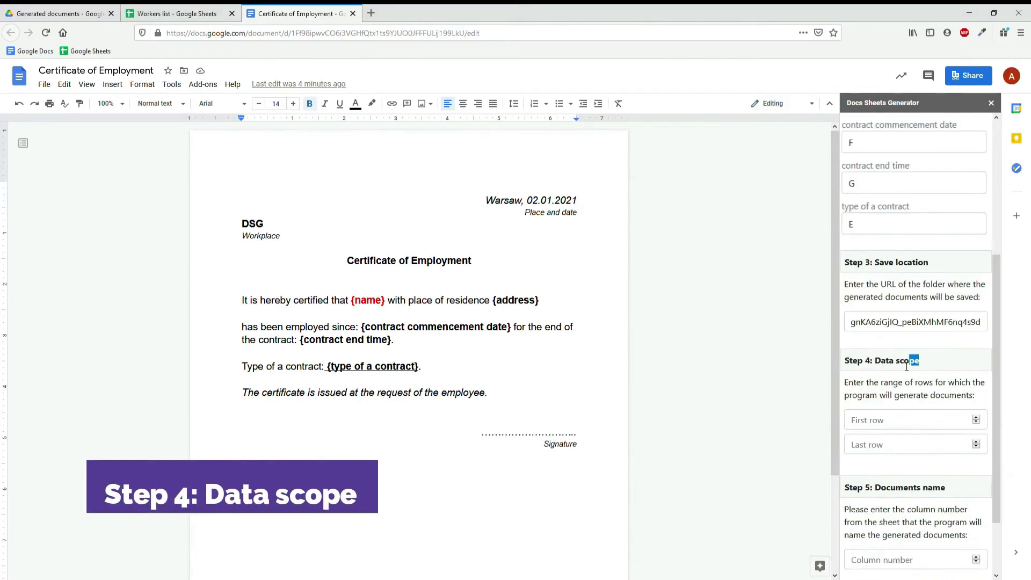
drag(920, 361, 838, 368)
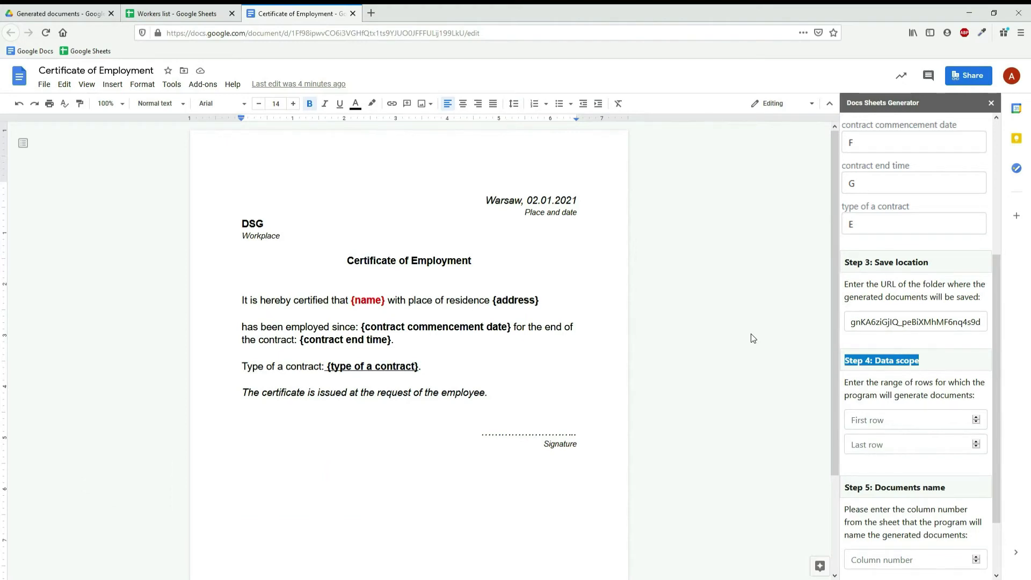
click(191, 15)
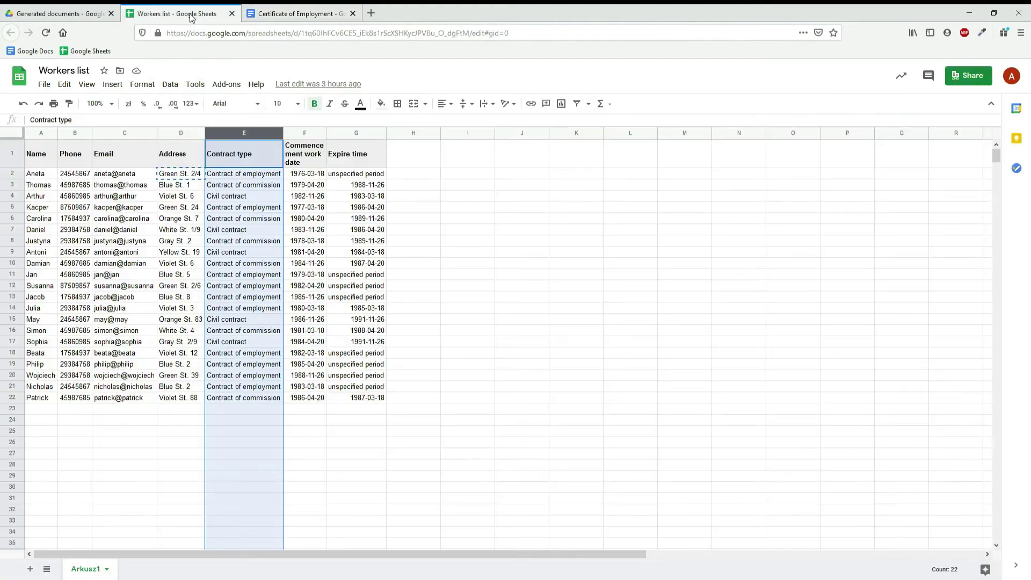
click(18, 208)
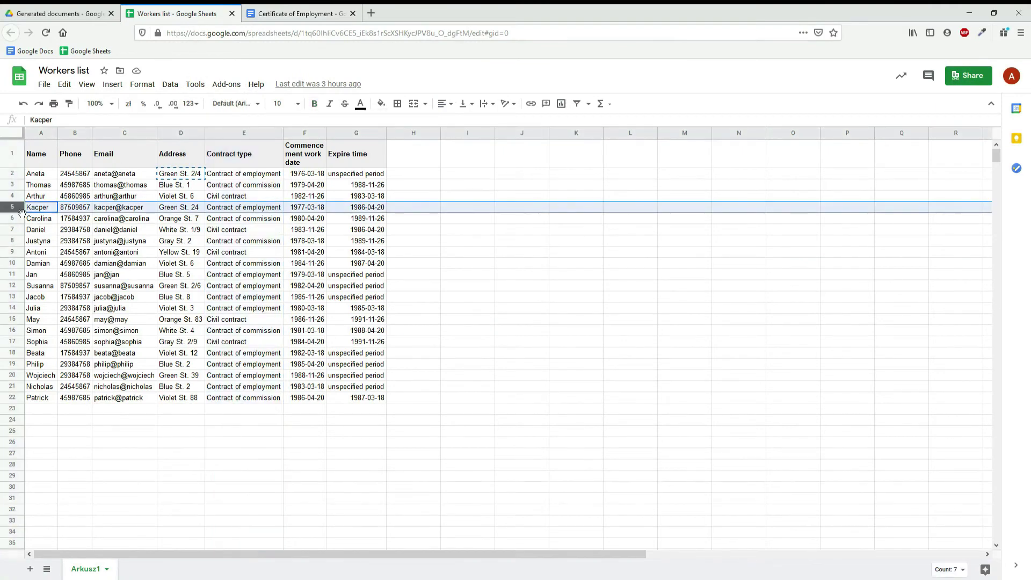
click(18, 263)
drag(40, 207, 41, 263)
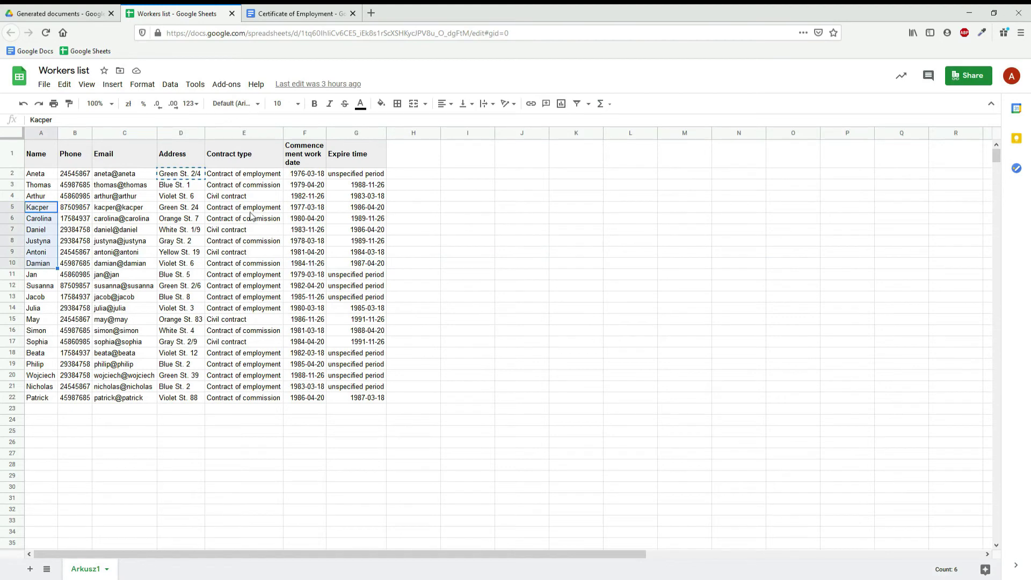
click(307, 16)
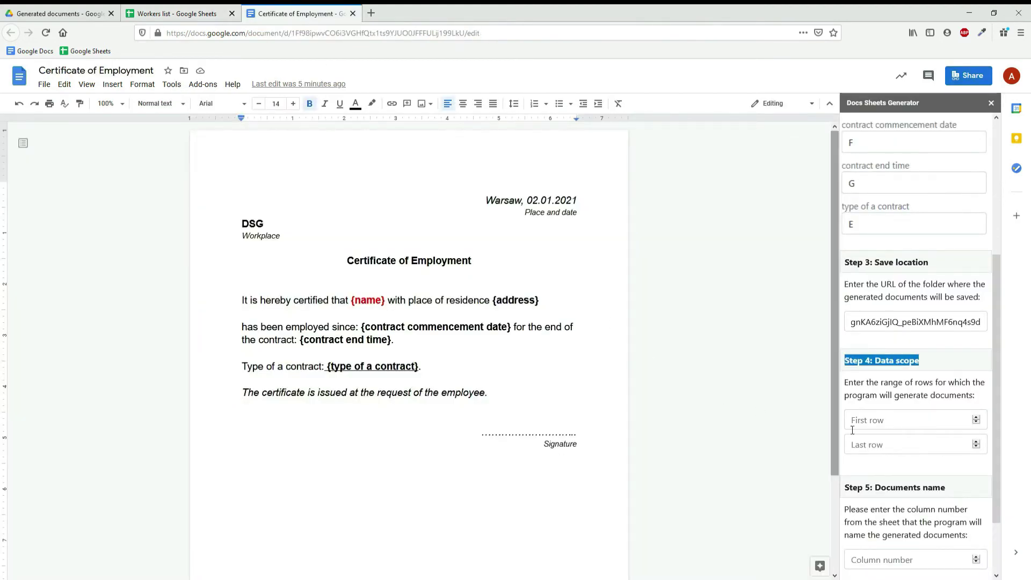
click(876, 425)
text(5)
click(880, 448)
text(10)
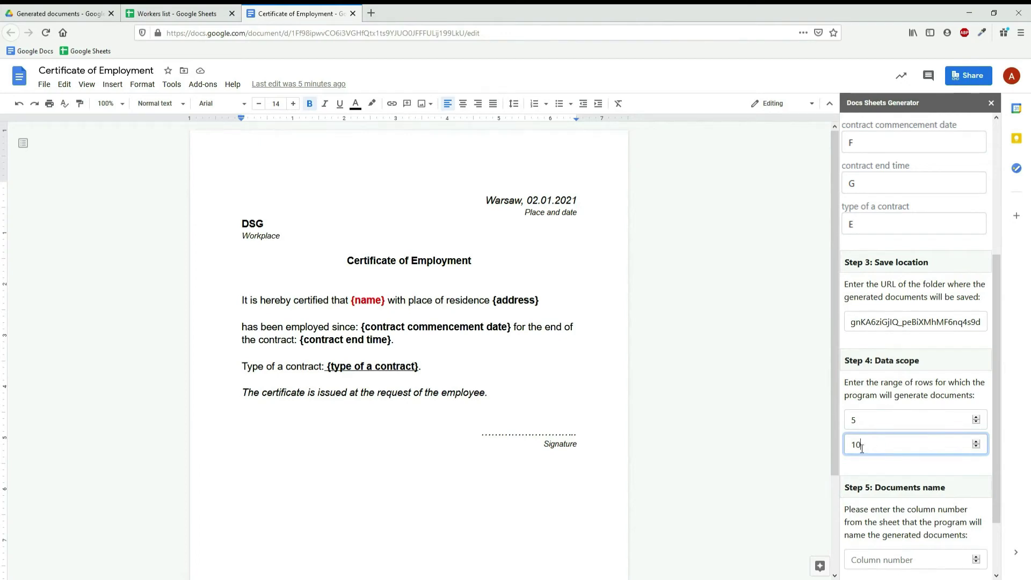
Locate workers' rows 18 and 19 in the Workers list and set the data scope to first row 18 and last row 19
click(156, 15)
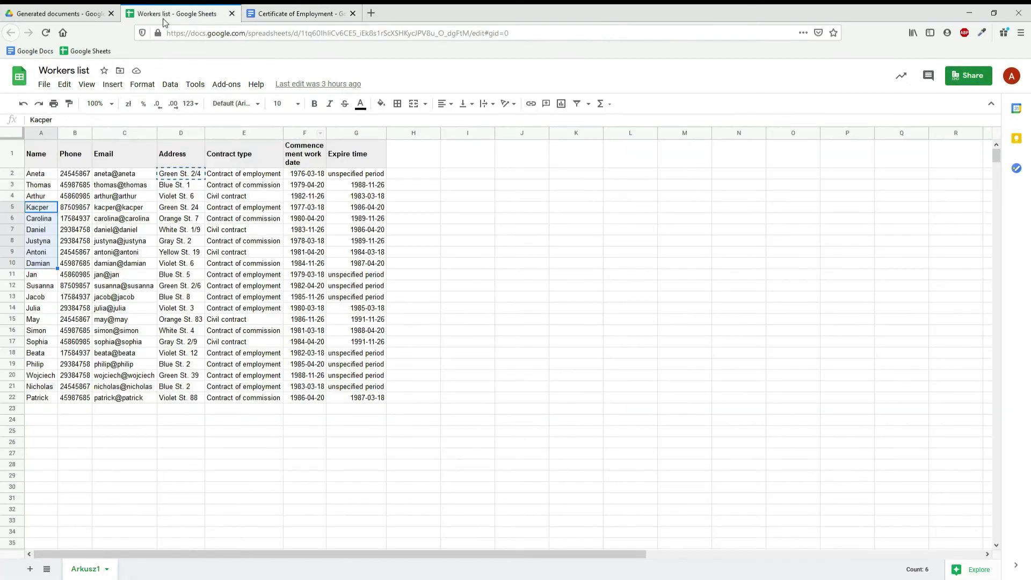
click(46, 353)
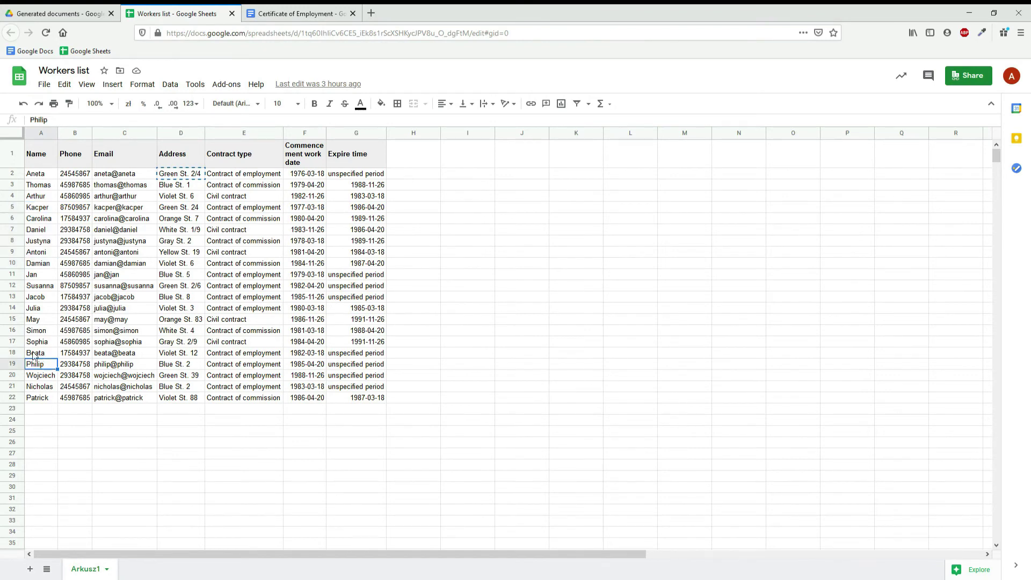
click(12, 353)
click(10, 365)
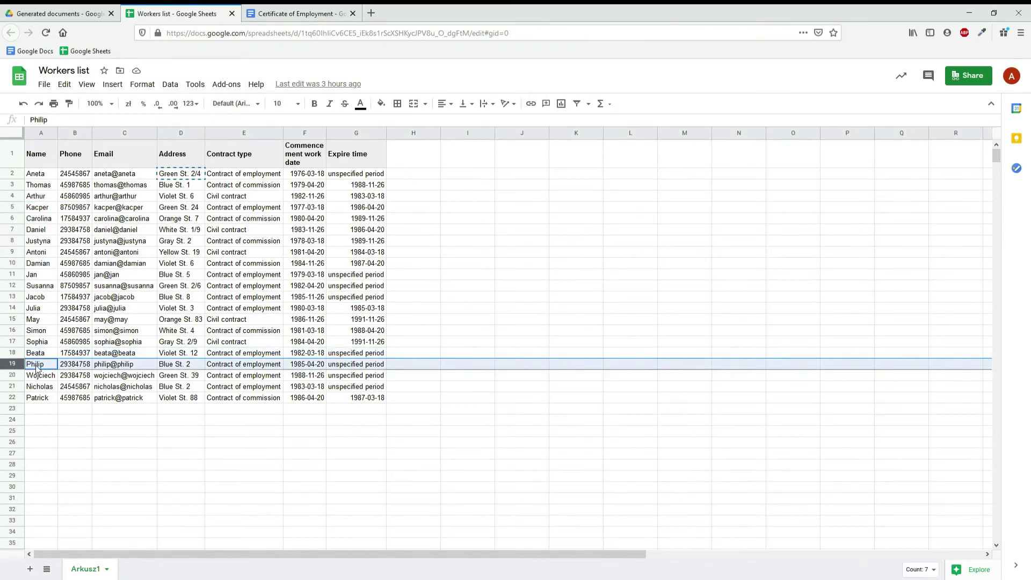
click(271, 14)
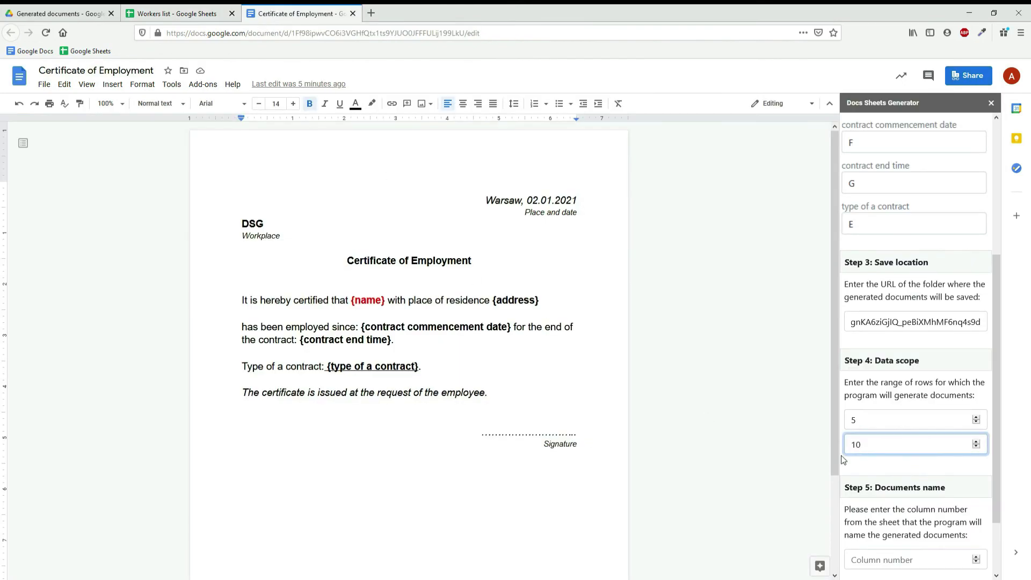
double_click(885, 422)
text(18)
key(Tab)
text(19)
Locate a single worker in row 12 of the Workers list and set both the first and last row to 12
click(165, 13)
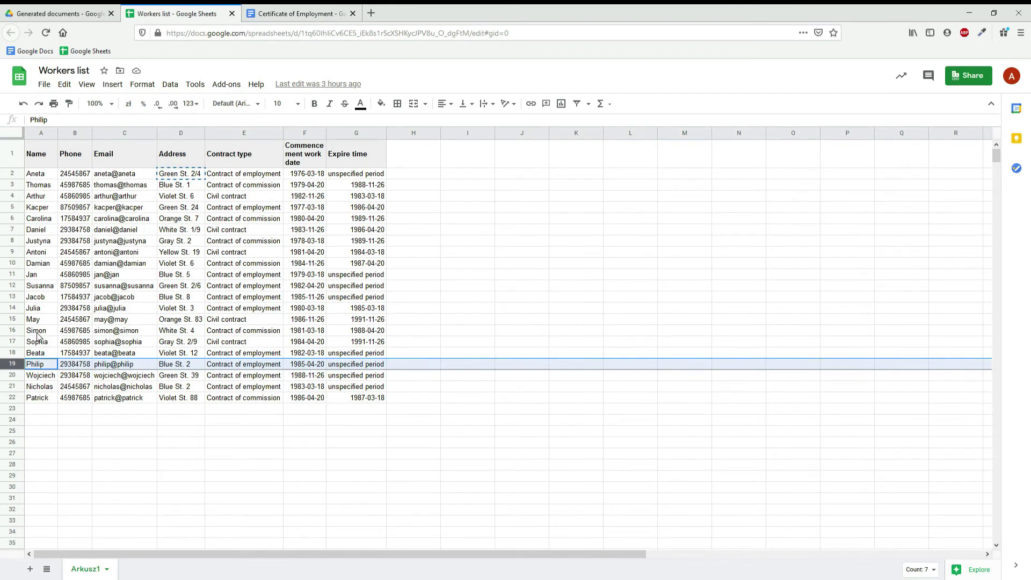
click(39, 287)
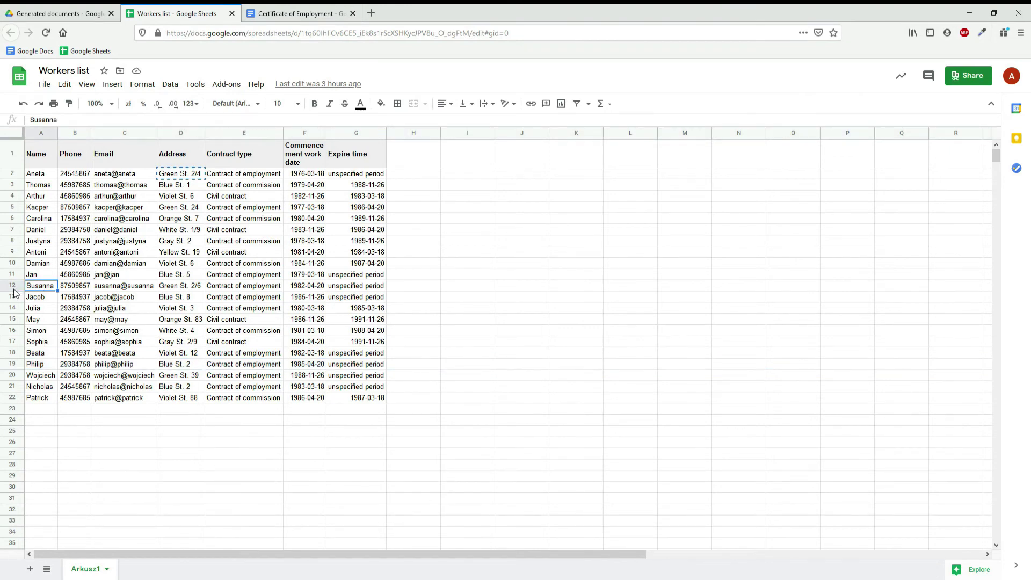
click(15, 289)
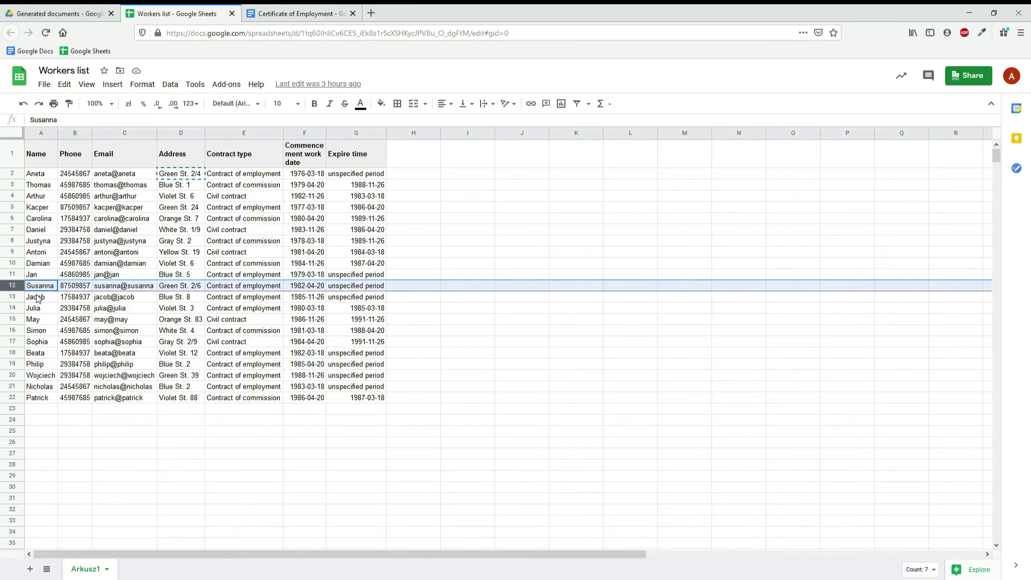
click(311, 16)
double_click(856, 420)
text(12)
double_click(858, 444)
text(12)
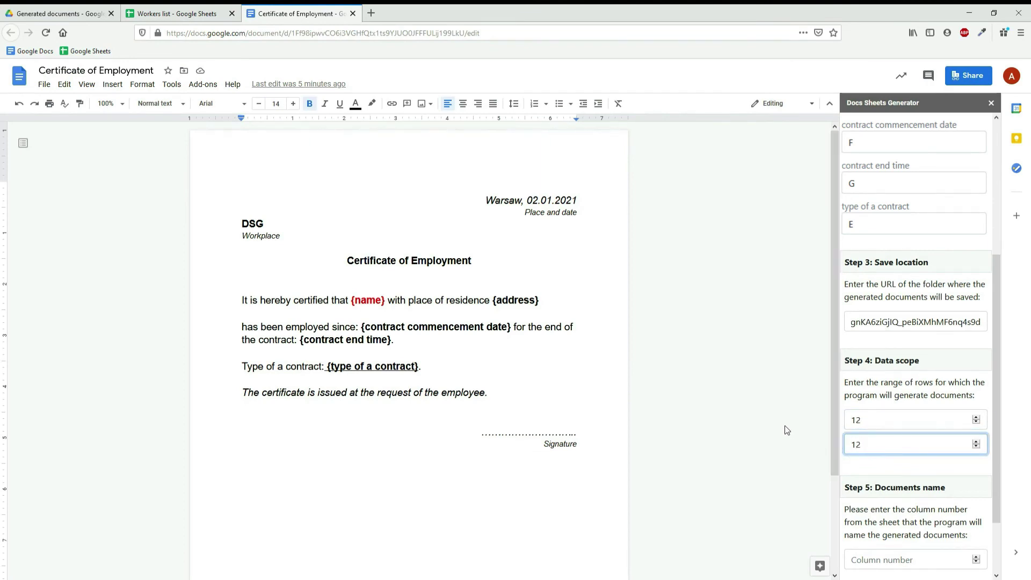
Locate the first and last workers in the Workers list and set the data scope to first row 2 and last row 22
click(182, 16)
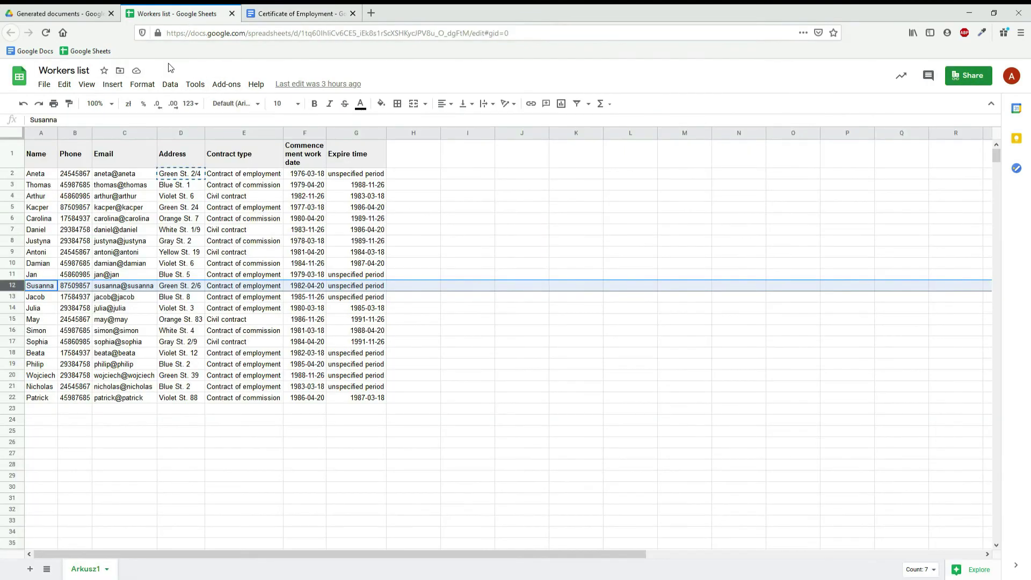
click(46, 158)
click(17, 178)
click(38, 177)
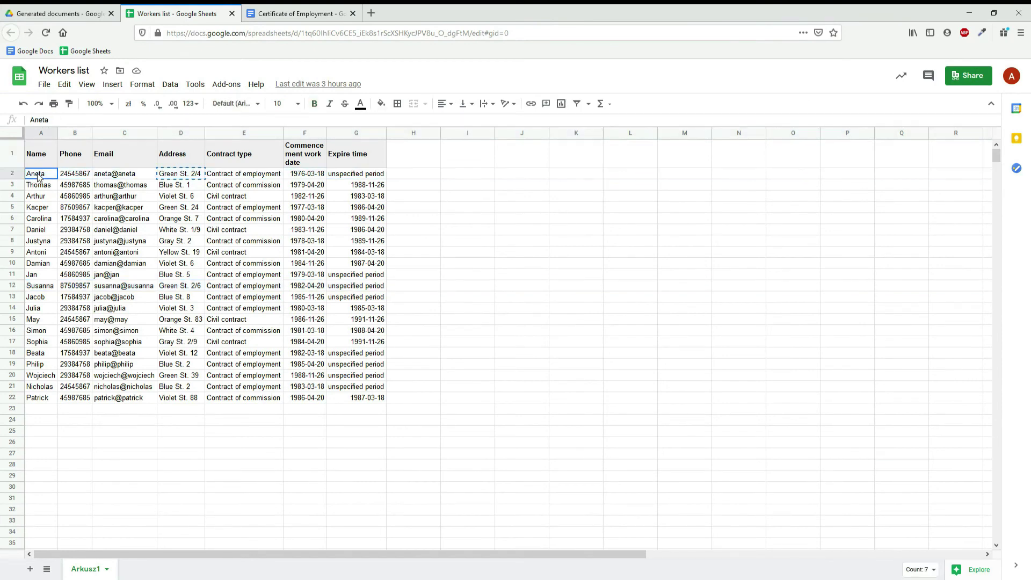
click(20, 399)
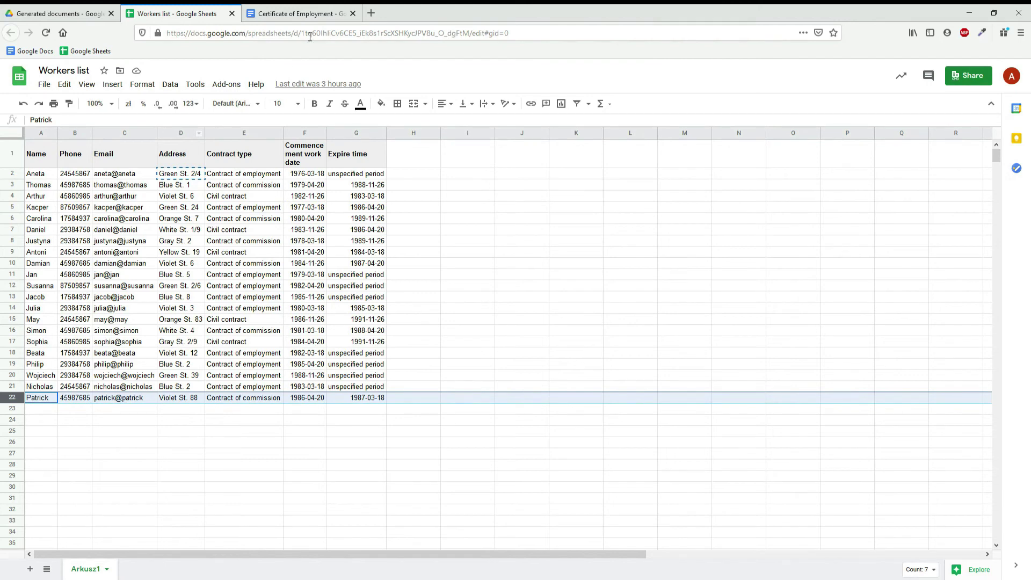
click(309, 16)
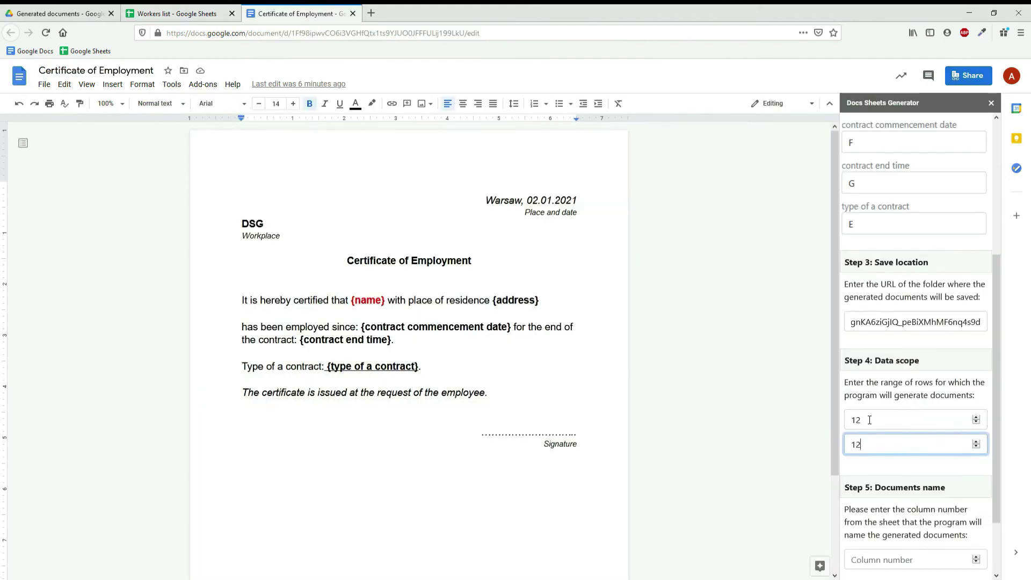
drag(874, 420, 838, 420)
text(2)
double_click(855, 446)
text(2)
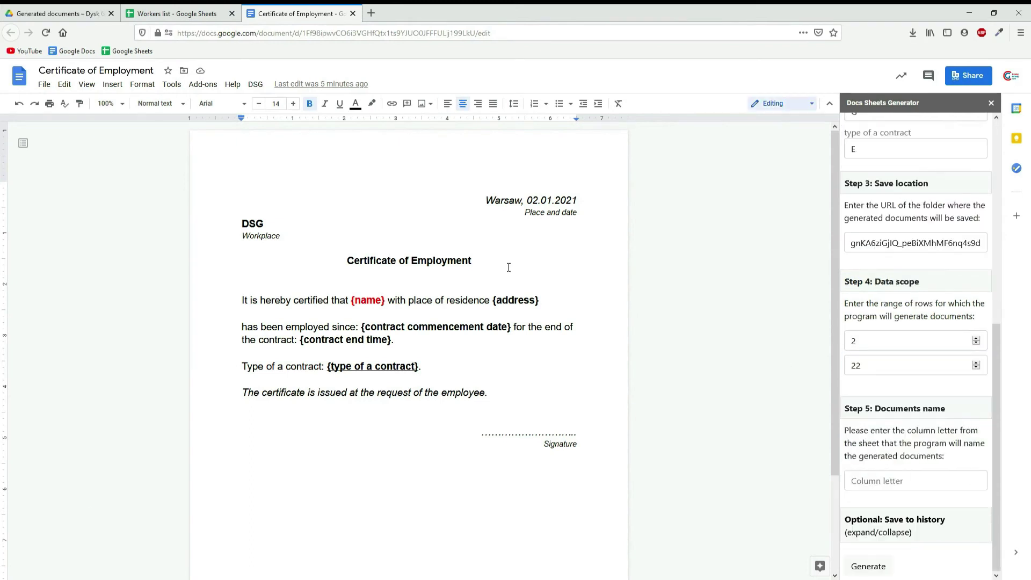
Set the column for naming the generated documents to C and check it against the Email column in the Workers list
drag(948, 413, 841, 411)
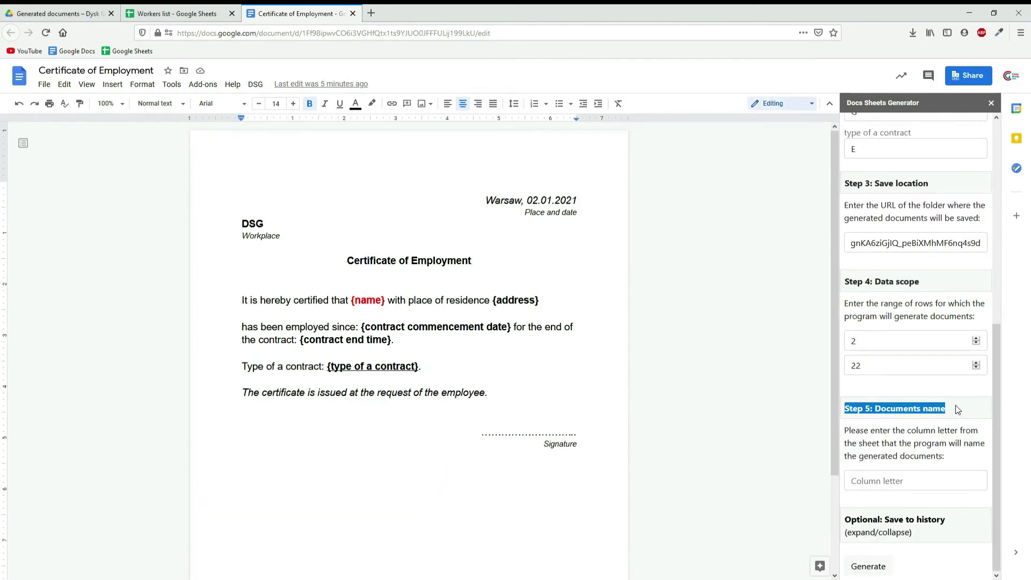
click(919, 488)
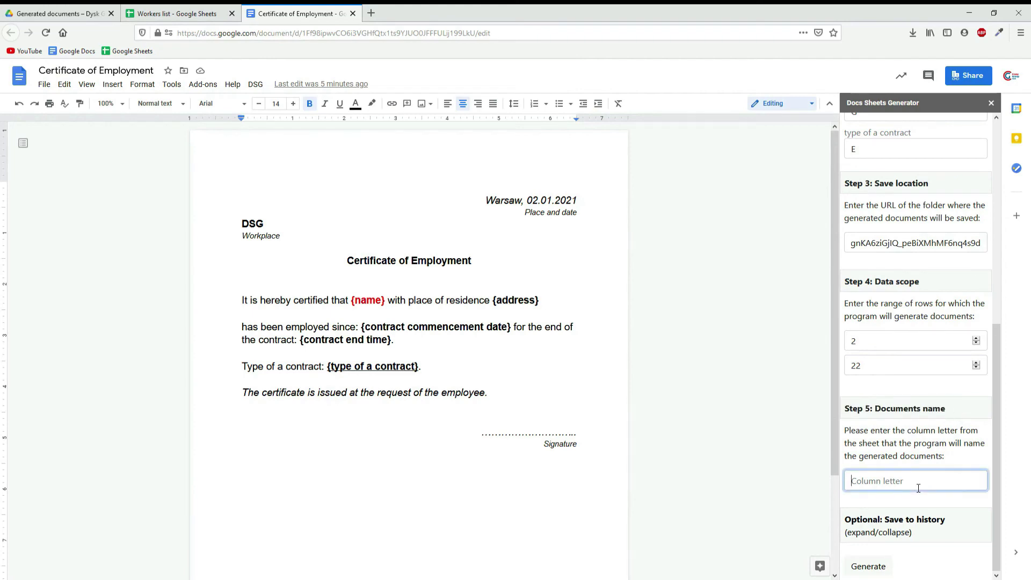
text(C)
click(195, 13)
click(137, 155)
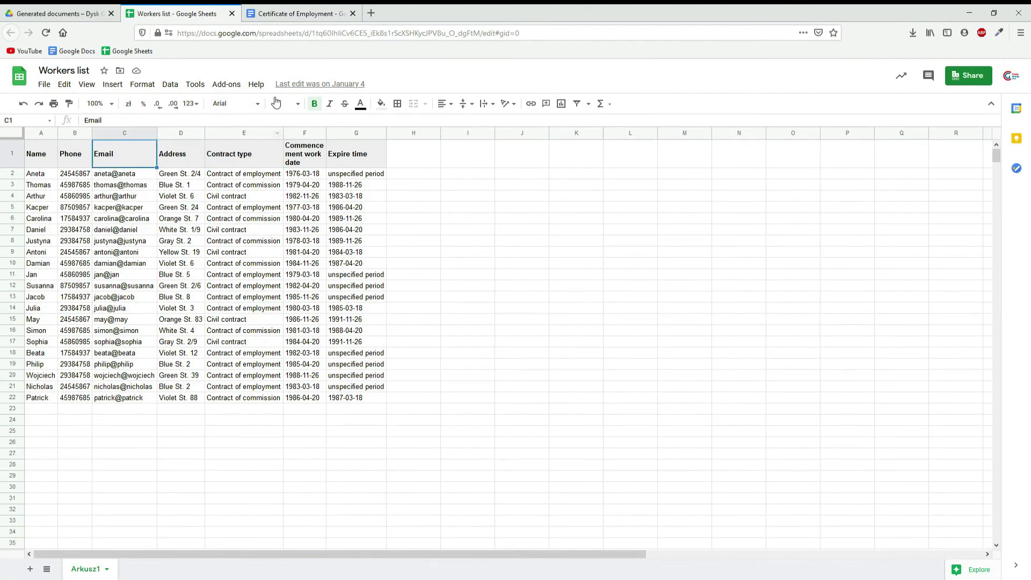
click(283, 15)
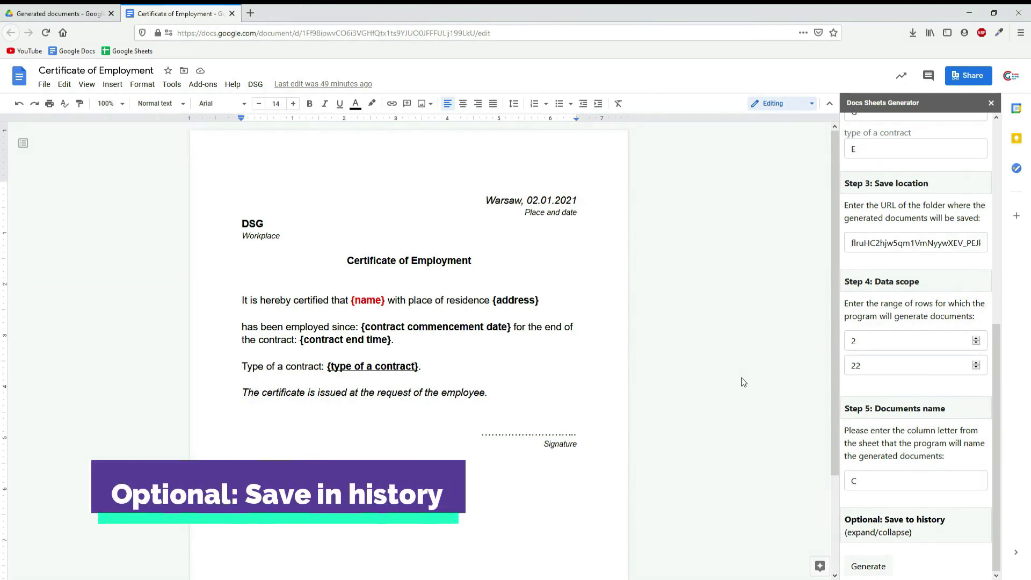
Save the current generator settings to history under the name Certificate of Employment
click(968, 533)
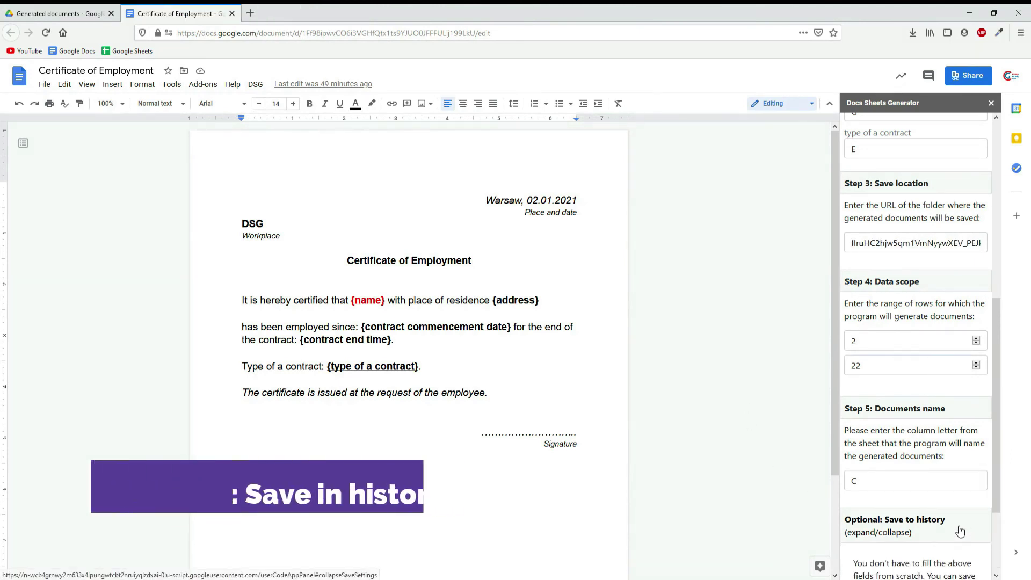
scroll(962, 532, down, 2)
click(932, 514)
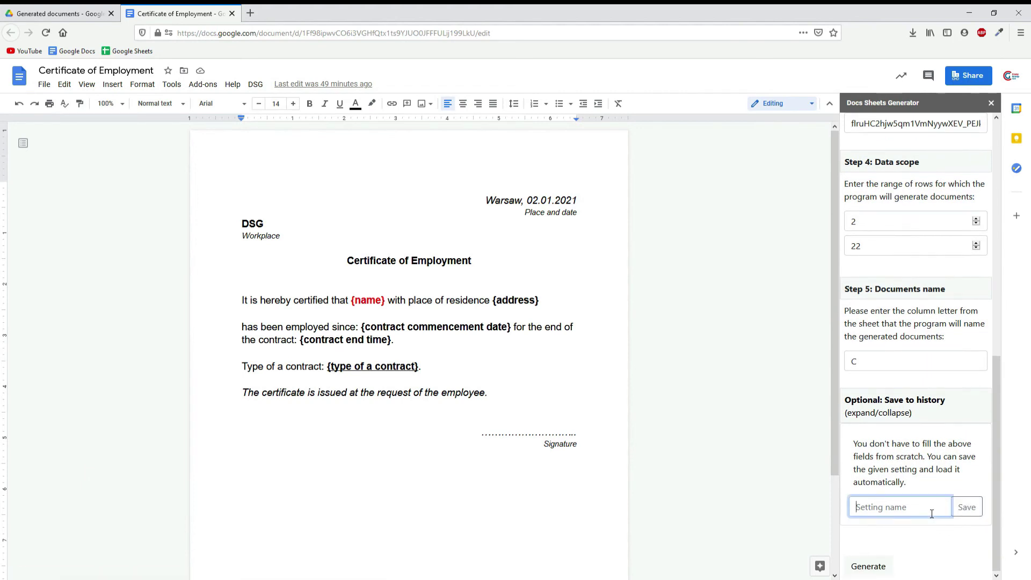
text(Certificate of Employment)
click(977, 511)
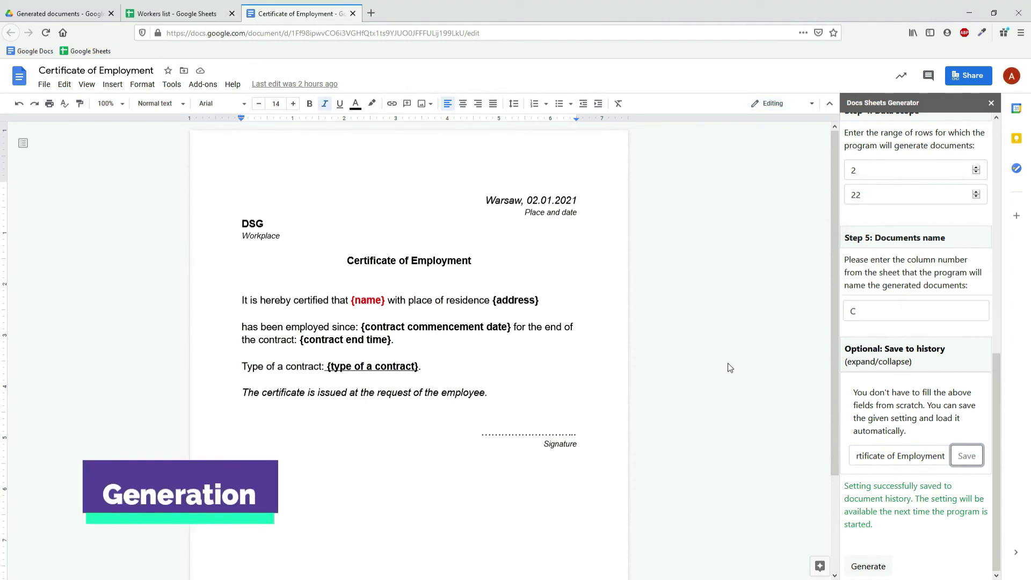
Generate the employment certificates from the template with the configured settings
click(730, 369)
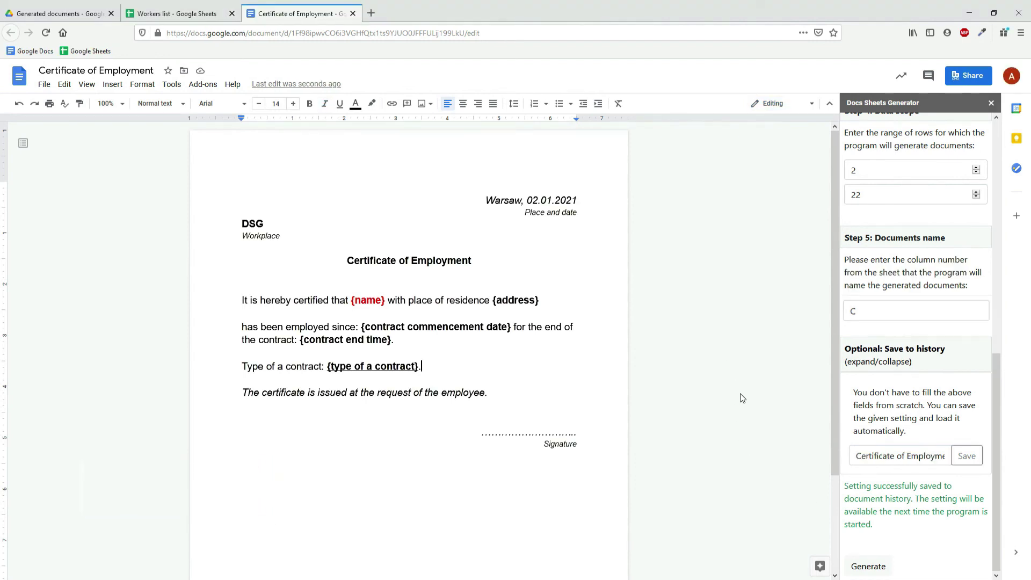
click(865, 566)
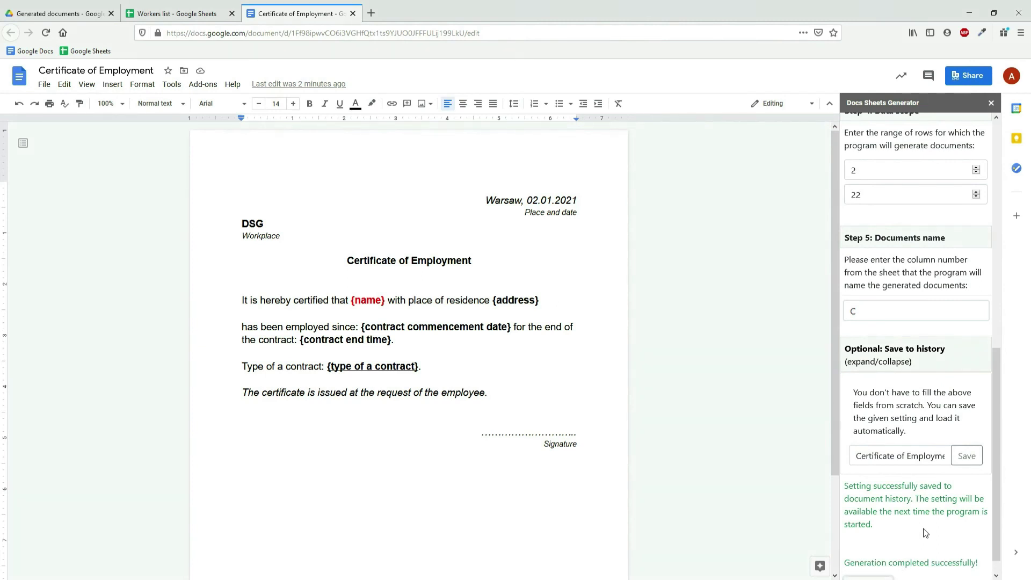
drag(979, 562, 850, 551)
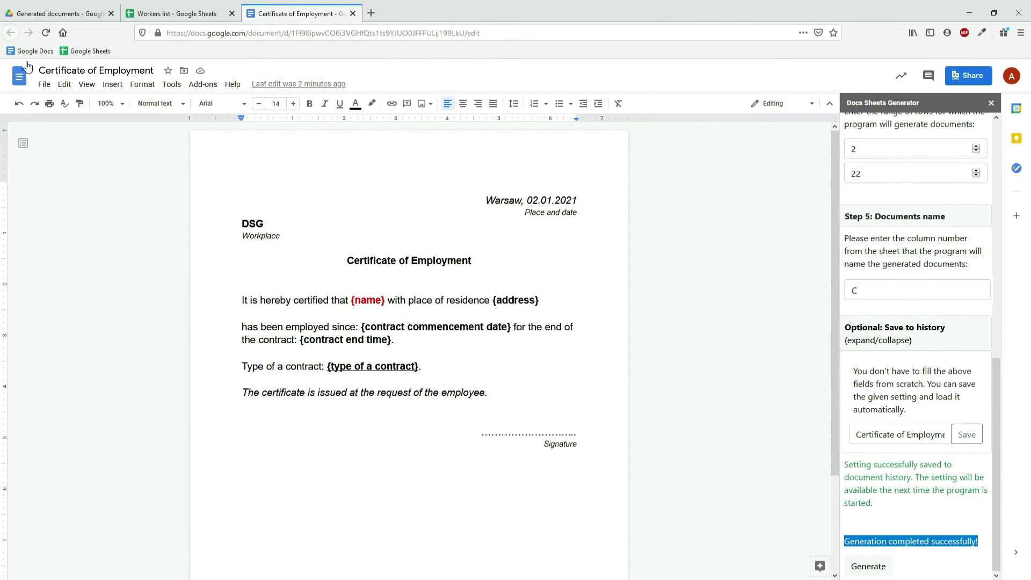
Open the third certificate in the Generated documents folder and examine its filled-in name, address, contract dates and contract type
click(63, 13)
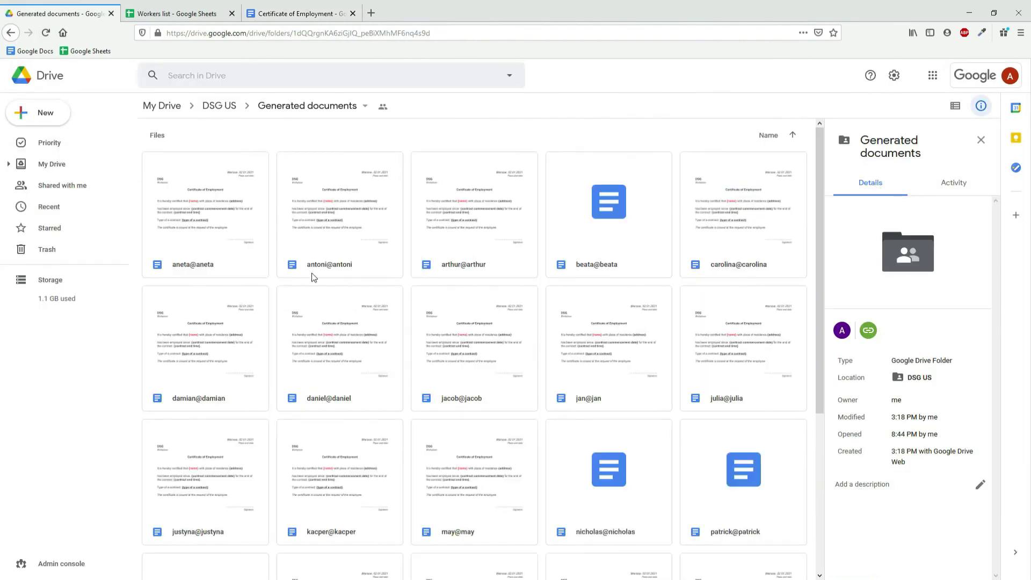
click(460, 237)
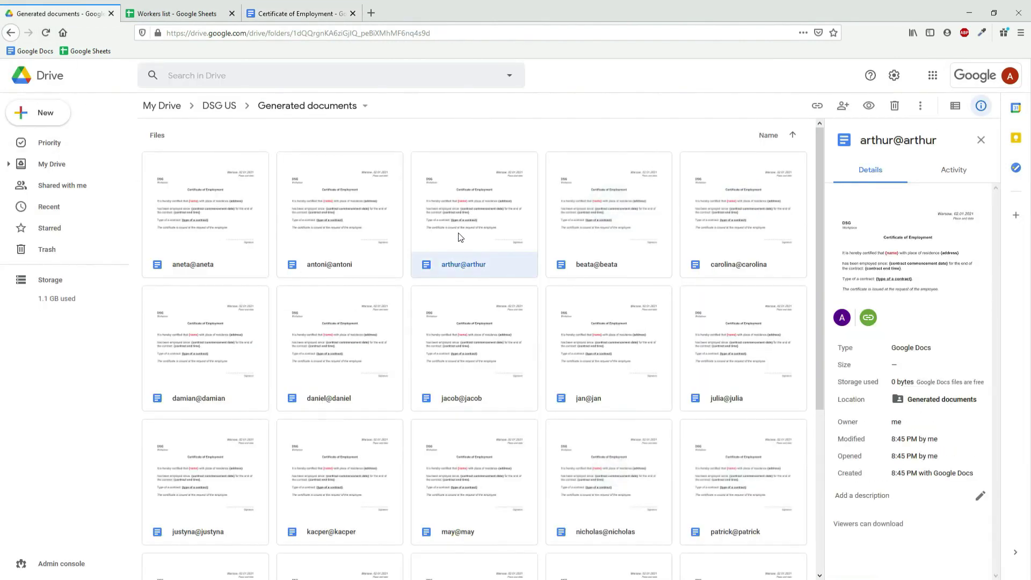
double_click(460, 237)
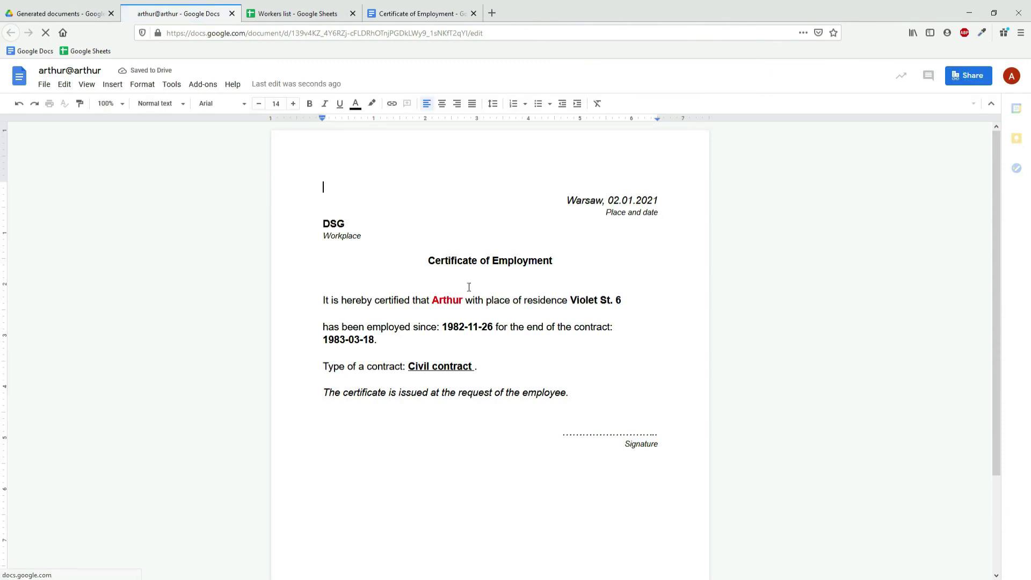
drag(432, 301, 463, 304)
drag(571, 301, 626, 306)
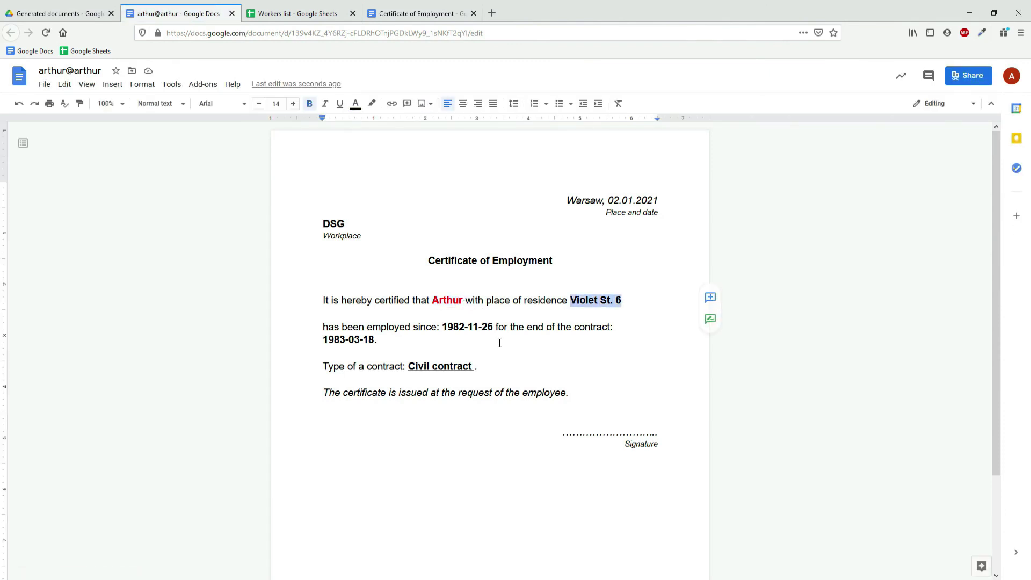
drag(443, 330, 494, 335)
drag(323, 344, 477, 372)
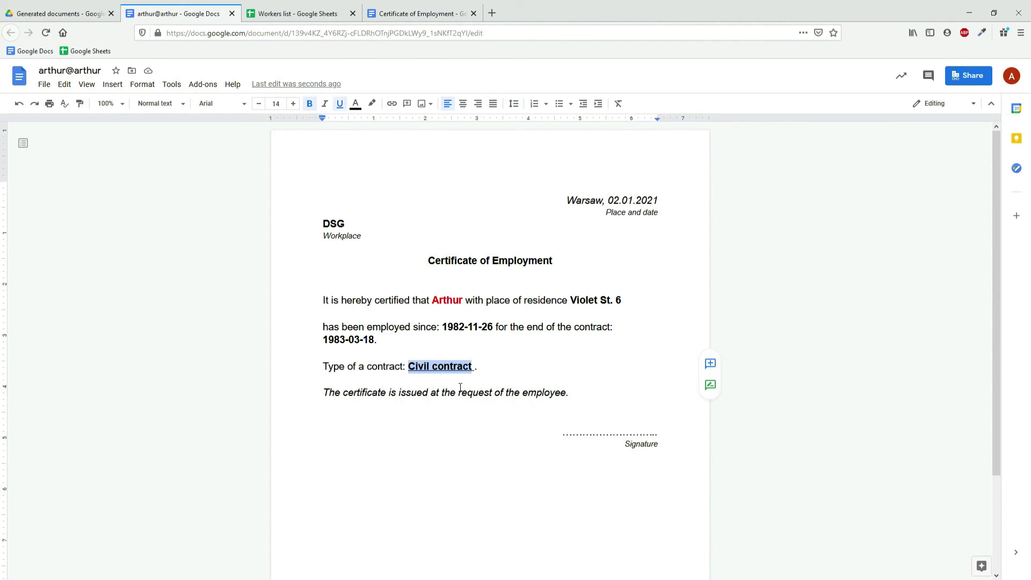
click(486, 373)
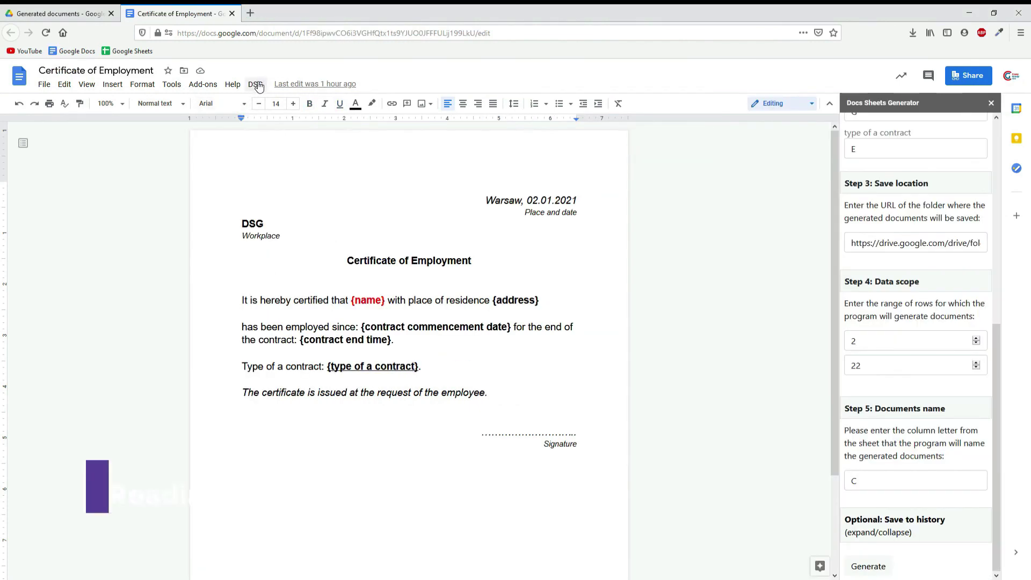
Restart the DSG program in the certificate template and load the saved Certificate of Employment setting from the generation history
click(255, 85)
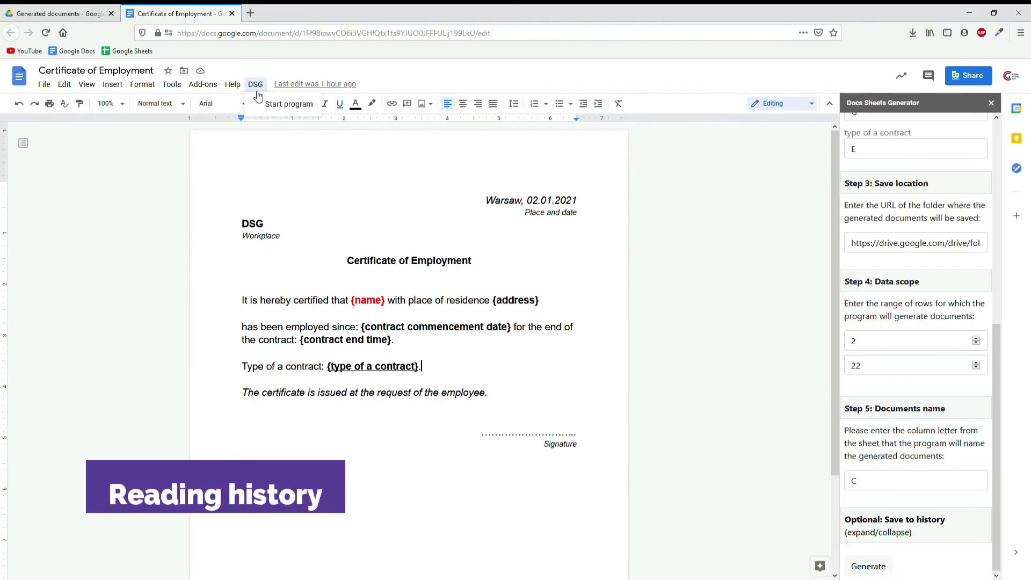
click(288, 105)
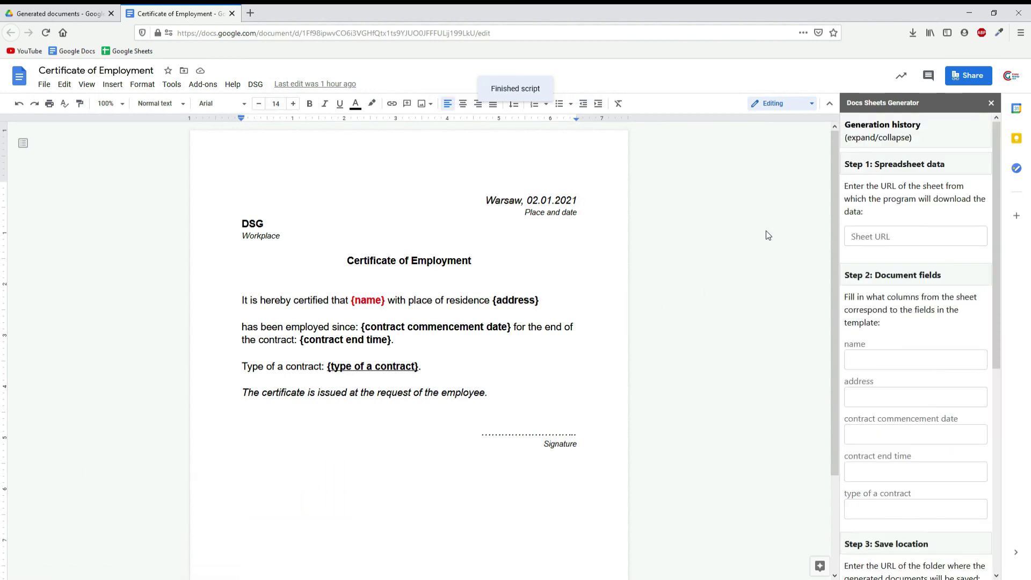
click(910, 138)
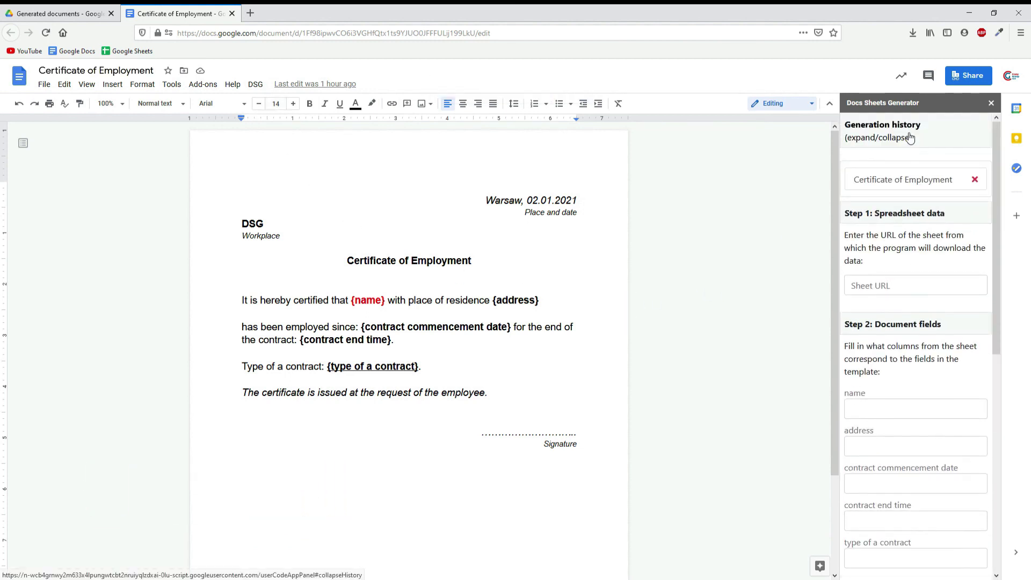
scroll(943, 330, down, 3)
scroll(934, 268, up, 3)
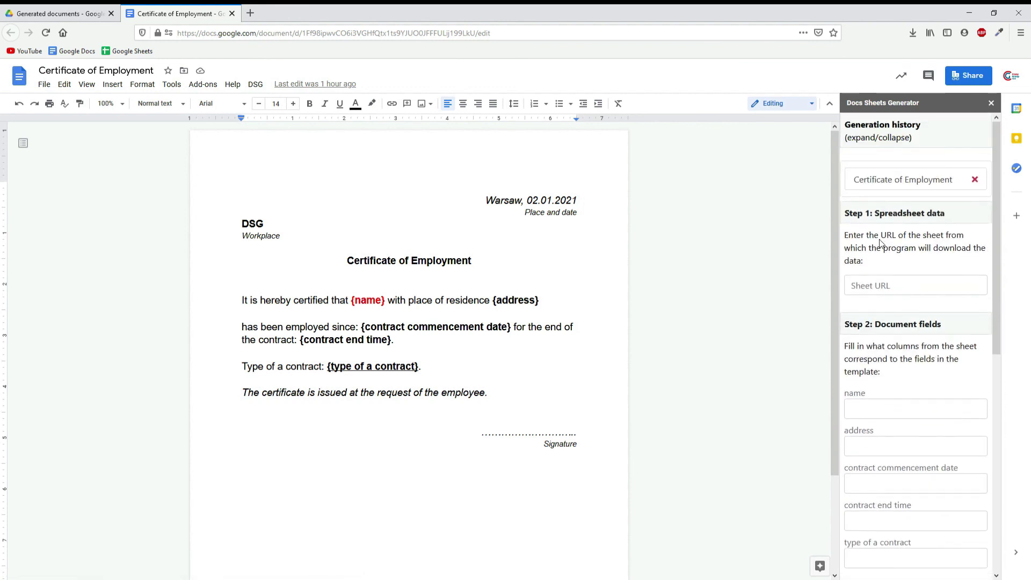
click(902, 186)
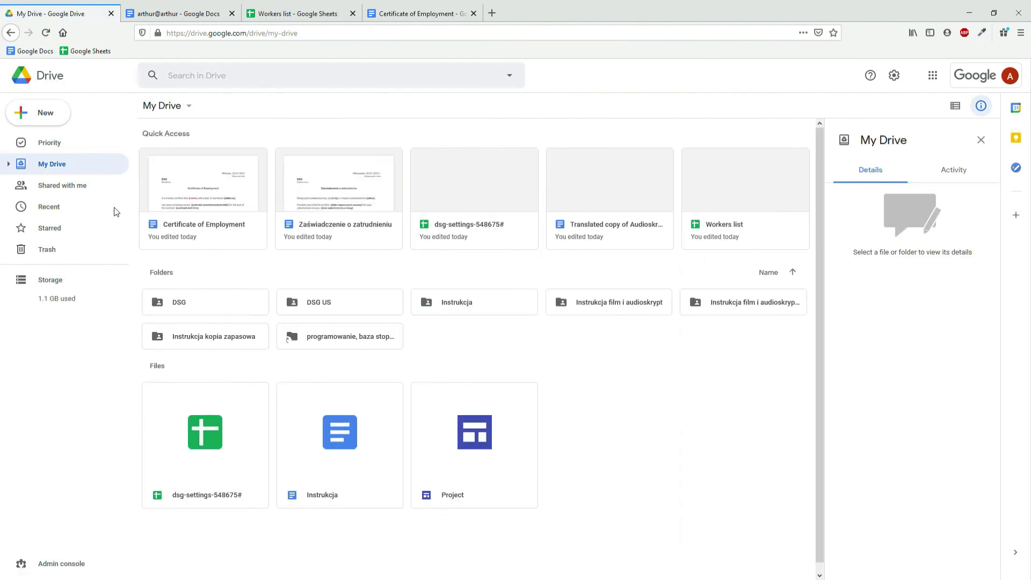
Select the dsg-settings-548675# spreadsheet among the files in My Drive
click(235, 428)
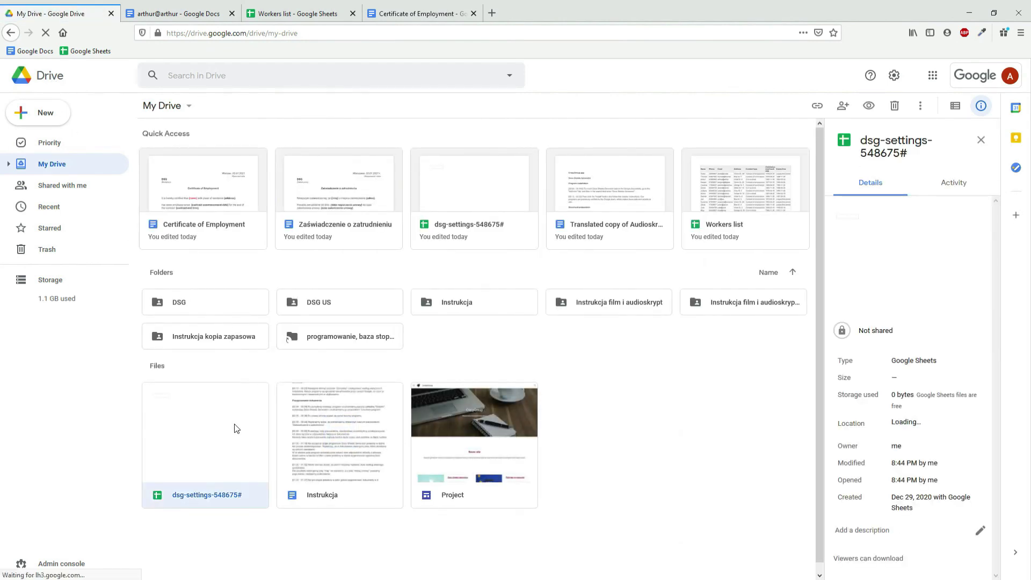